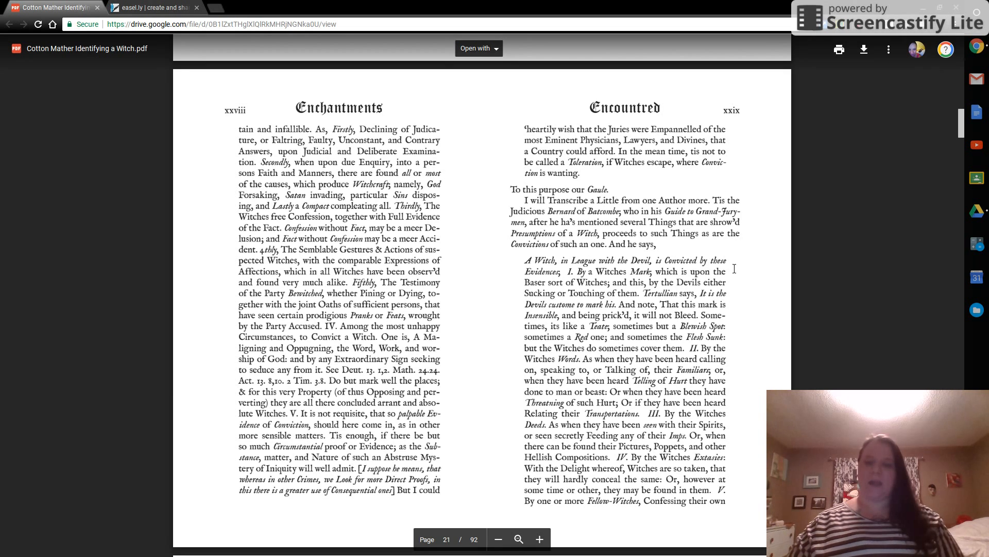
Examine the passage on the evidences that convict a witch, on pages xxviii and xxix of the Cotton Mather PDF.
scroll(734, 268, "down", 1)
scroll(734, 268, "down", 3)
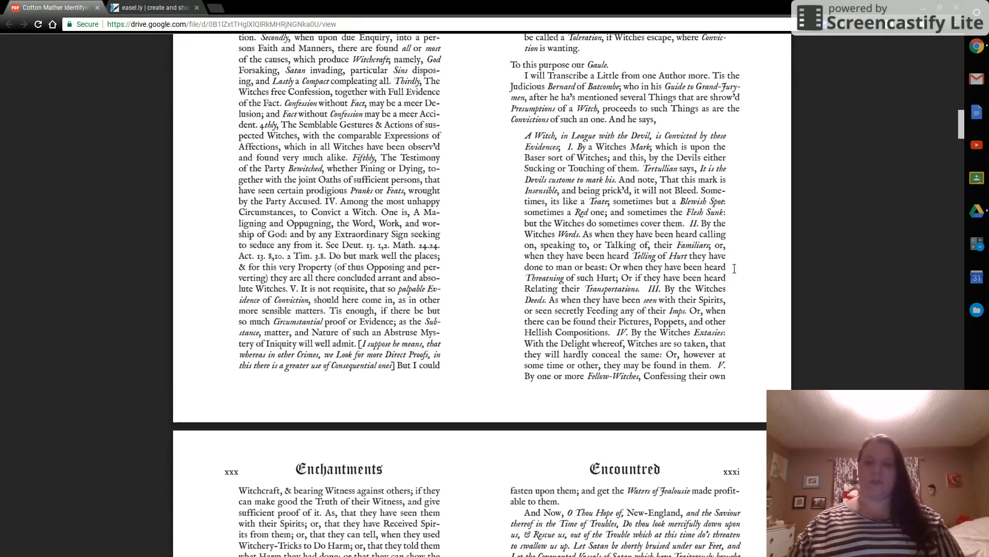
scroll(734, 268, "up", 1)
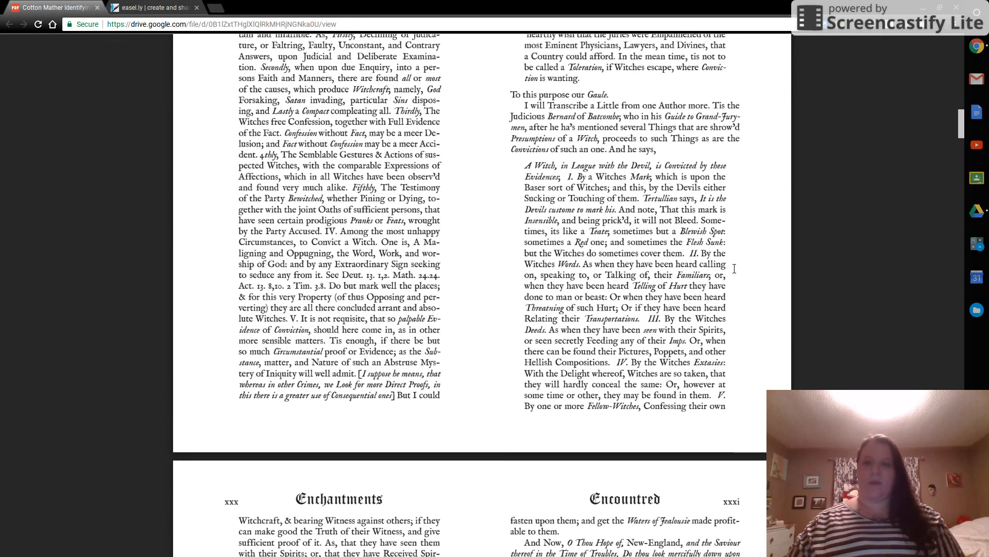
scroll(516, 225, "down", 1)
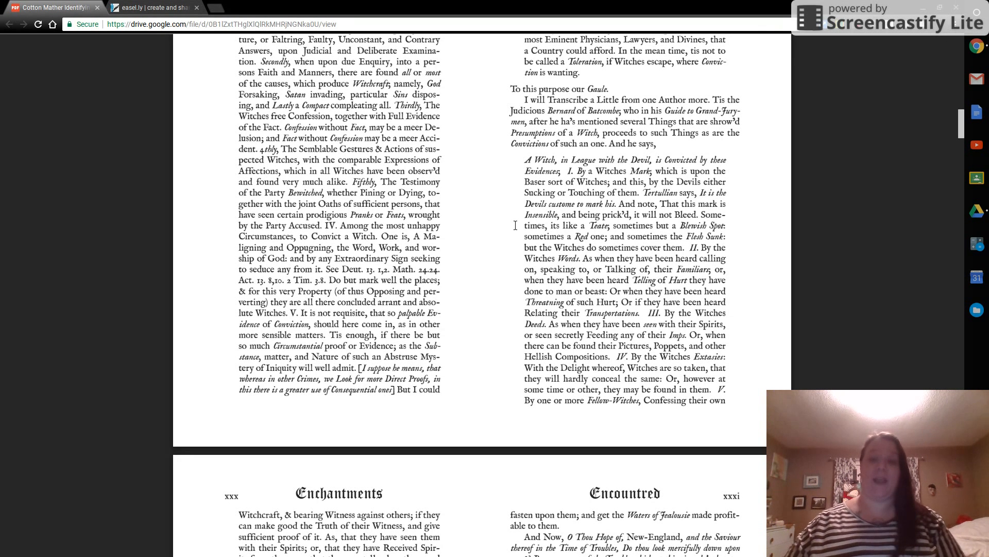
Switch to the Easel.ly site and log out of the current account.
left_click(133, 9)
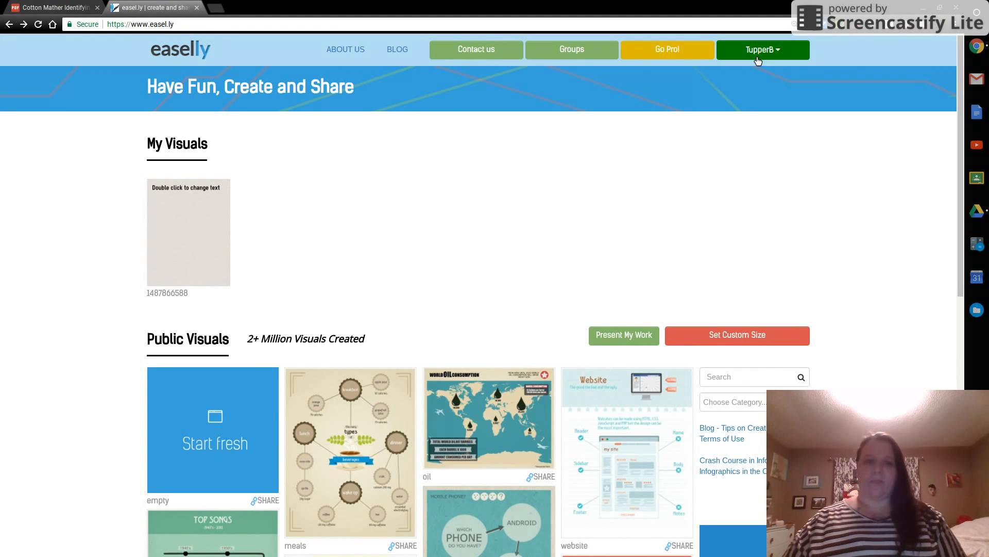
left_click(787, 54)
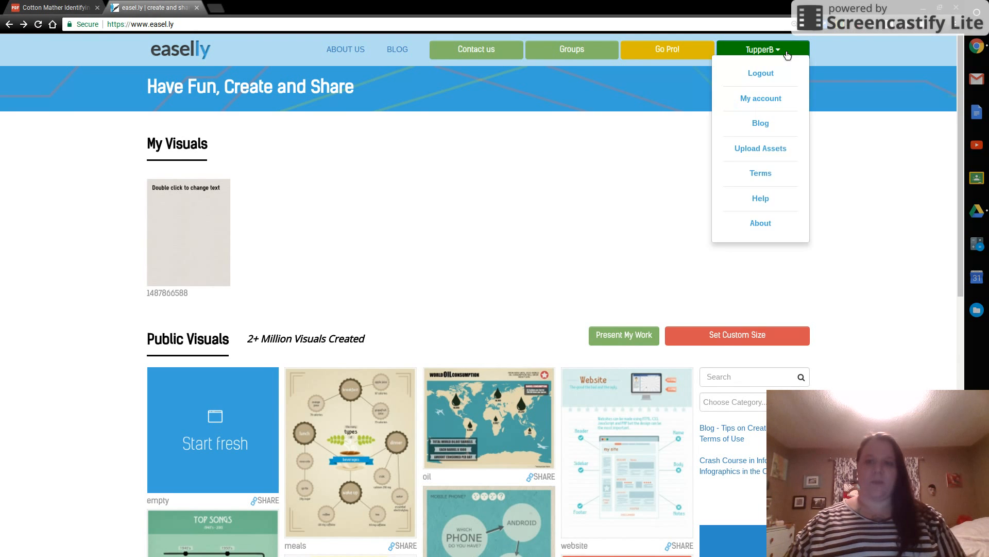
left_click(762, 73)
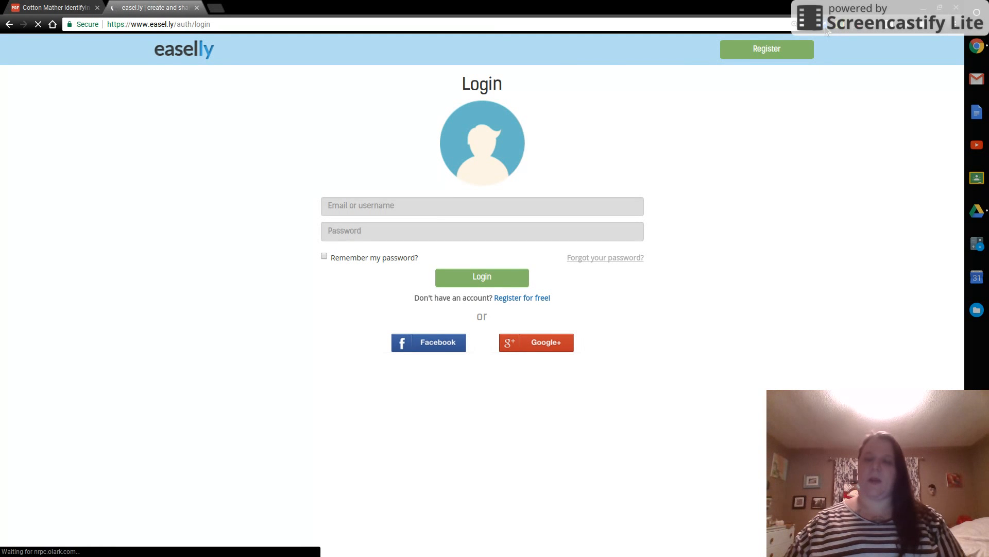
Sign in to Easel.ly through the Google+ login option.
left_click(826, 28)
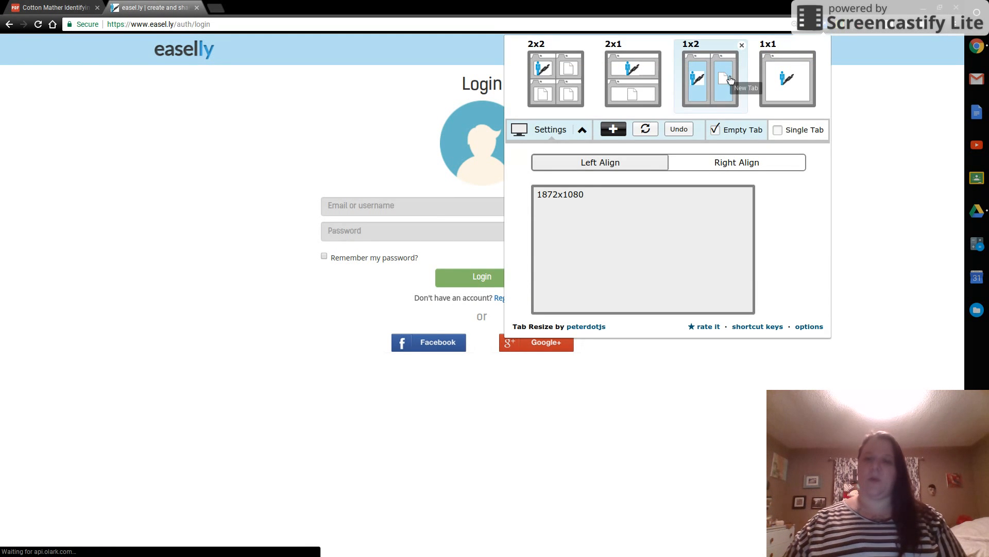
left_click(887, 114)
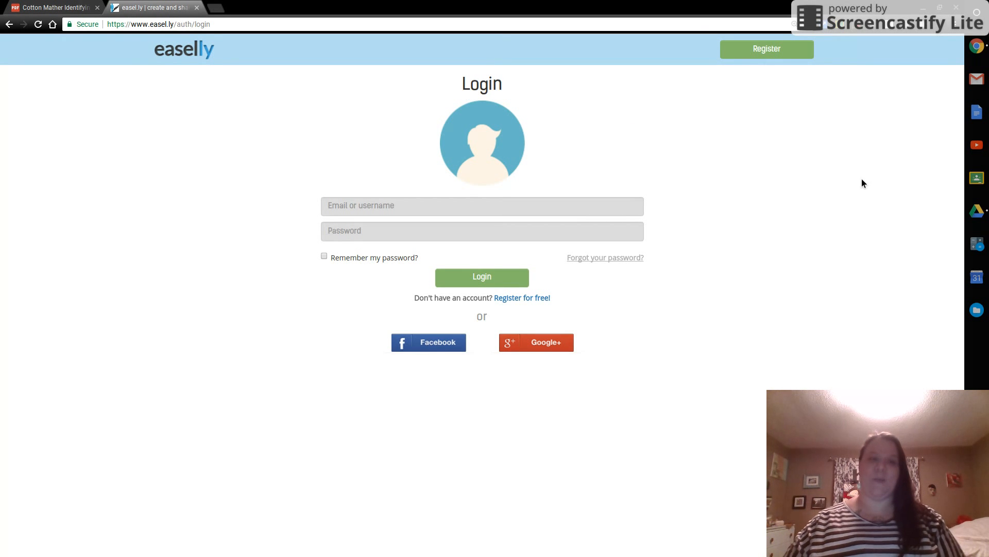
left_click(549, 347)
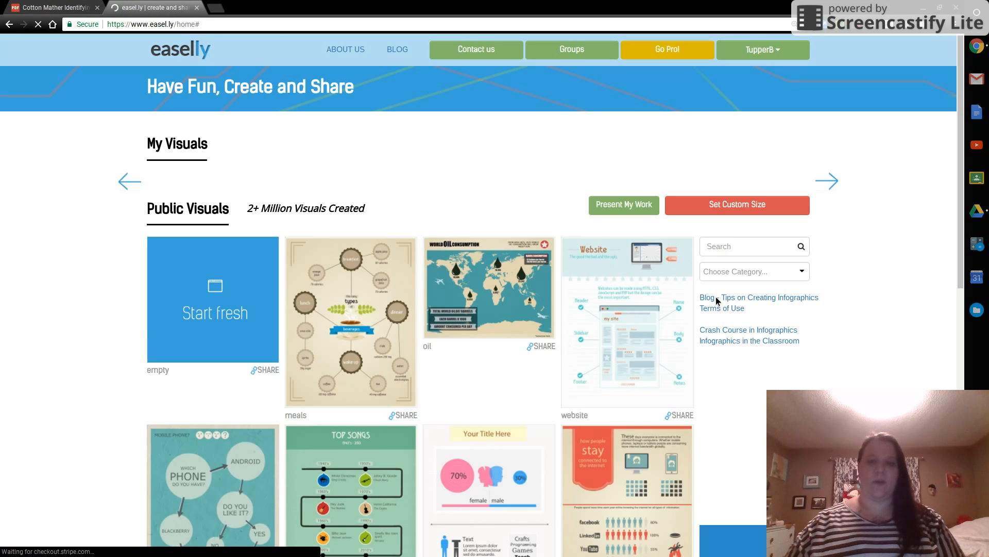
Browse the Public Visuals gallery to examine the available infographic templates and the option to start fresh.
scroll(853, 279, "down", 1)
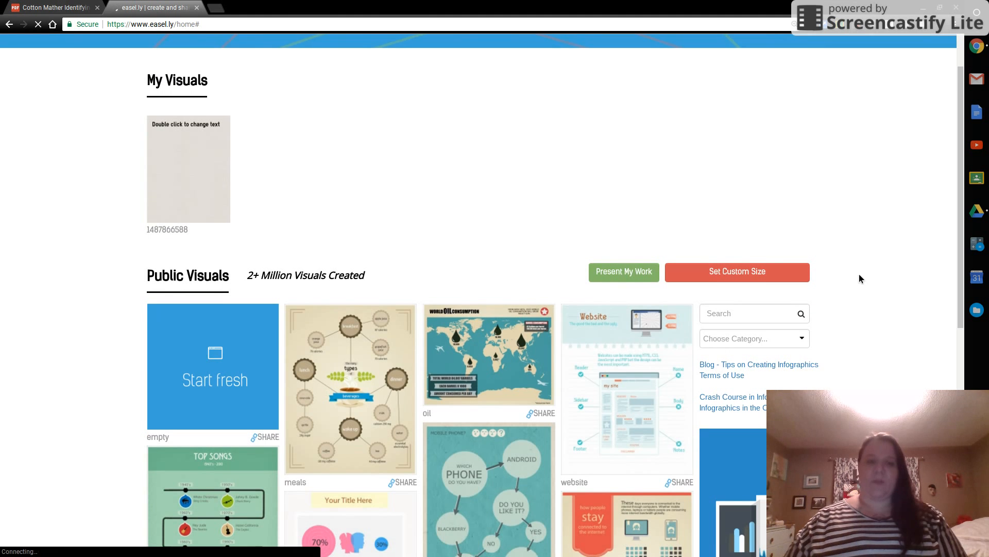
scroll(860, 275, "down", 1)
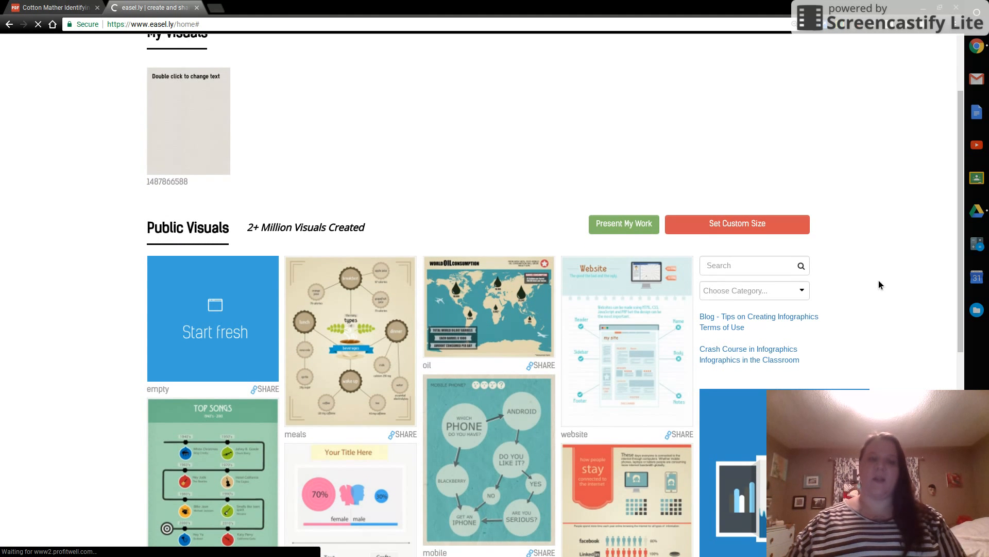
scroll(879, 281, "down", 3)
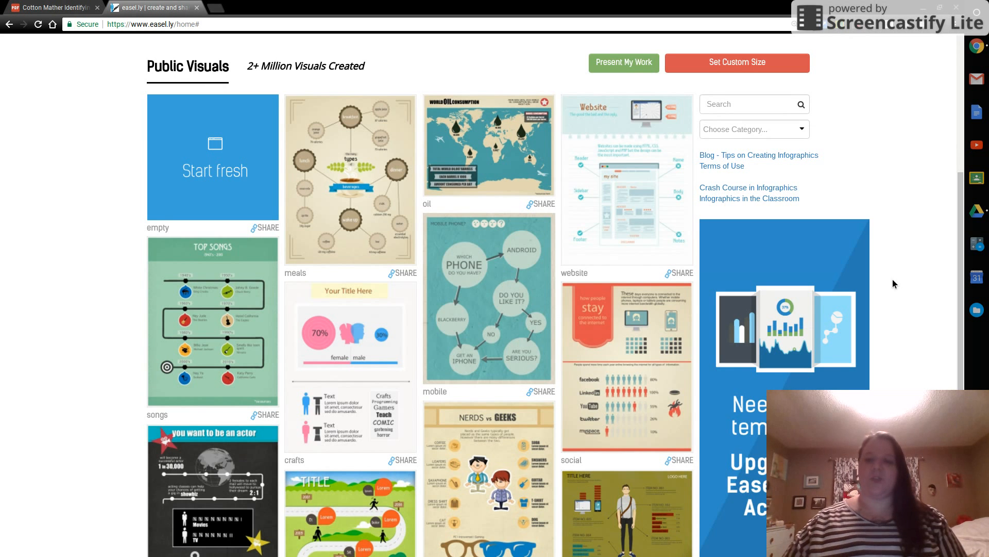
scroll(894, 283, "down", 2)
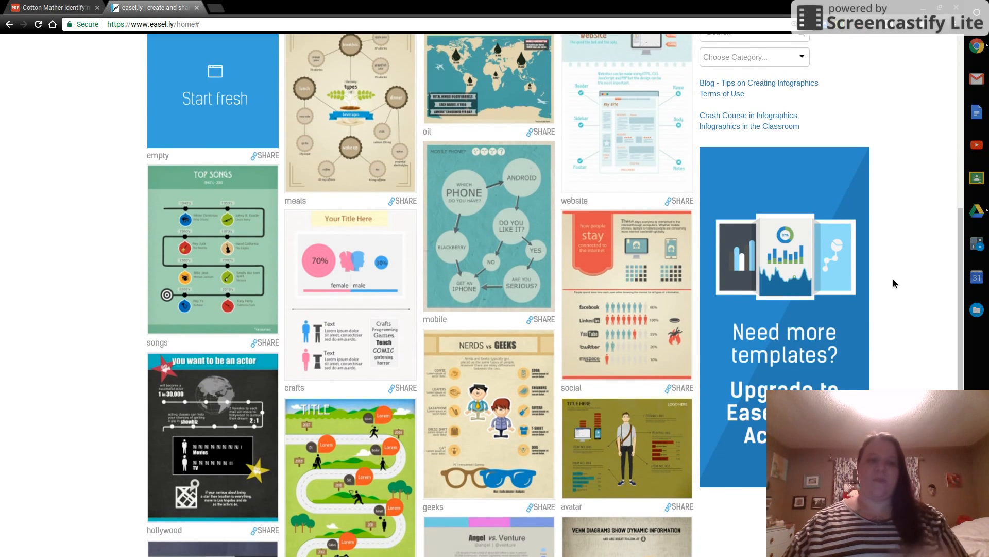
scroll(894, 283, "down", 4)
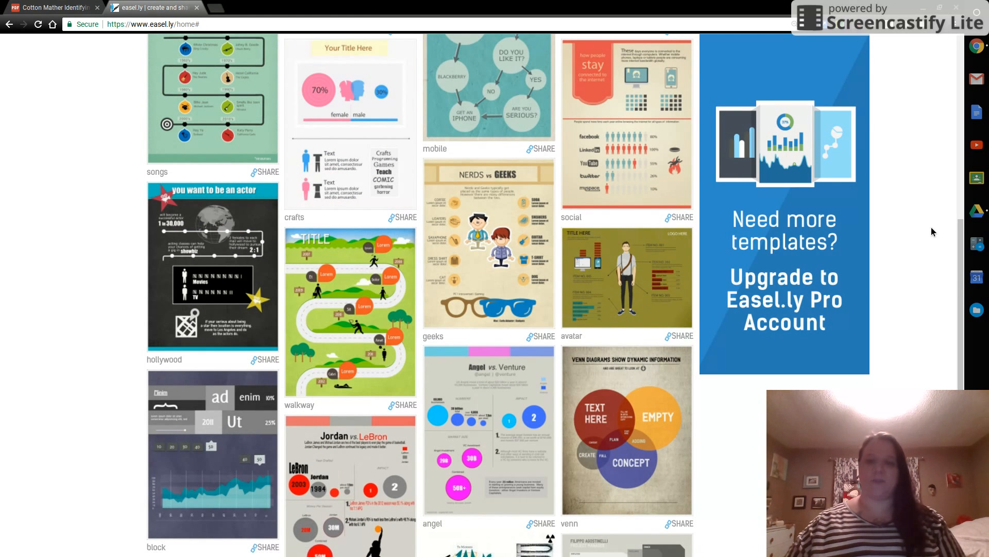
scroll(926, 255, "down", 3)
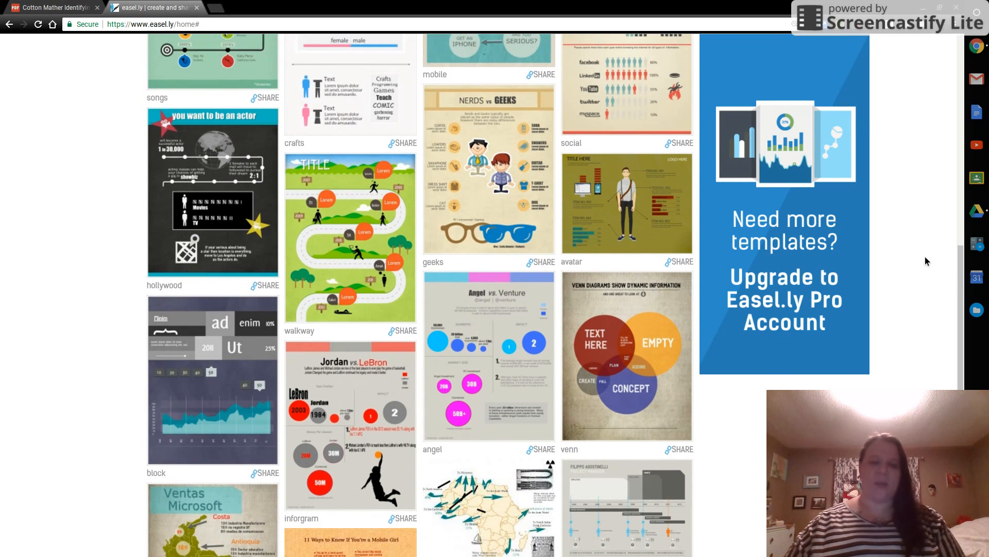
scroll(926, 257, "down", 3)
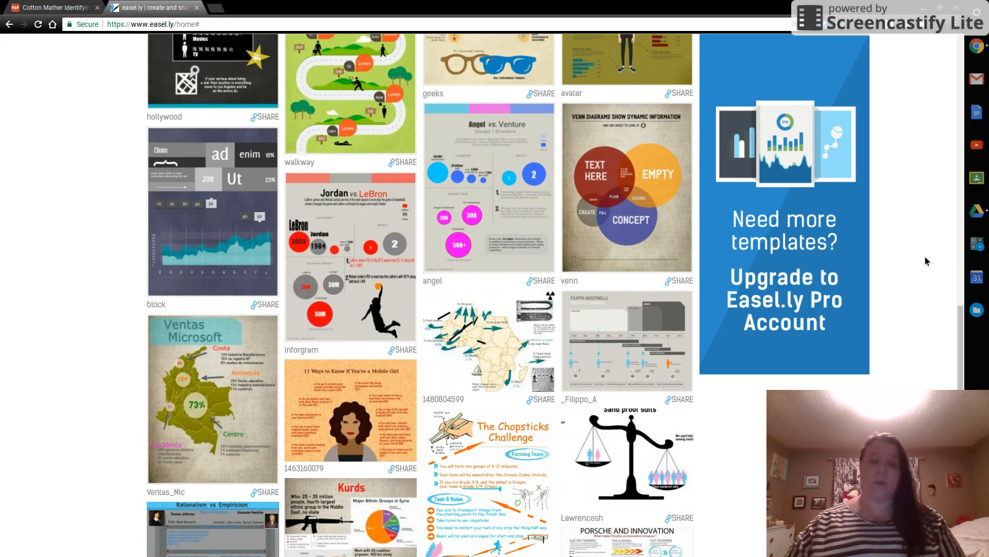
scroll(925, 256, "up", 4)
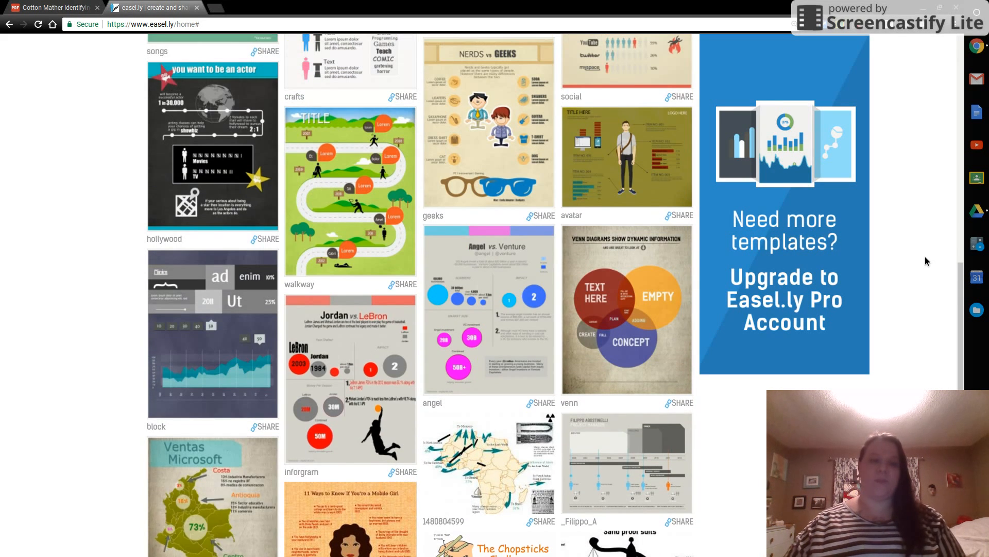
scroll(923, 257, "up", 2)
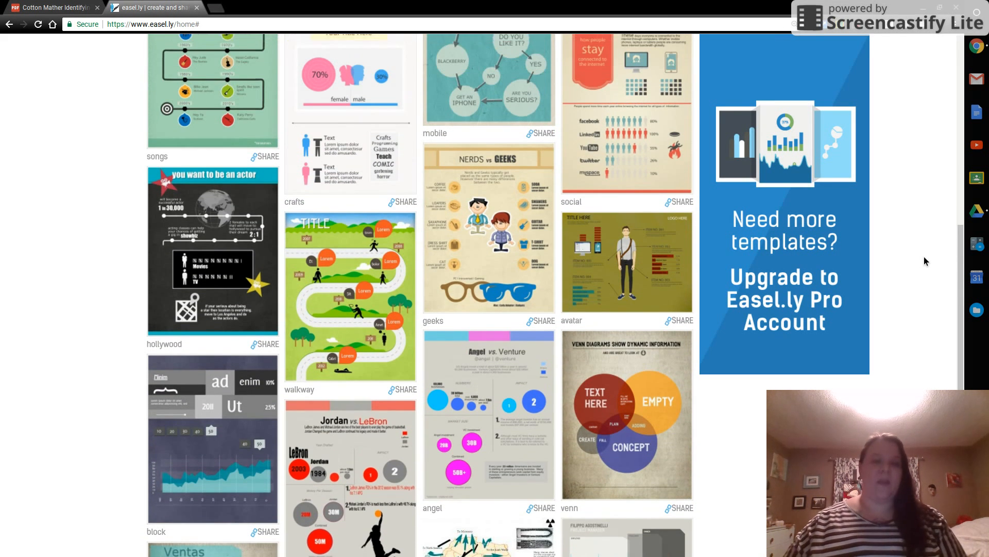
scroll(923, 256, "up", 3)
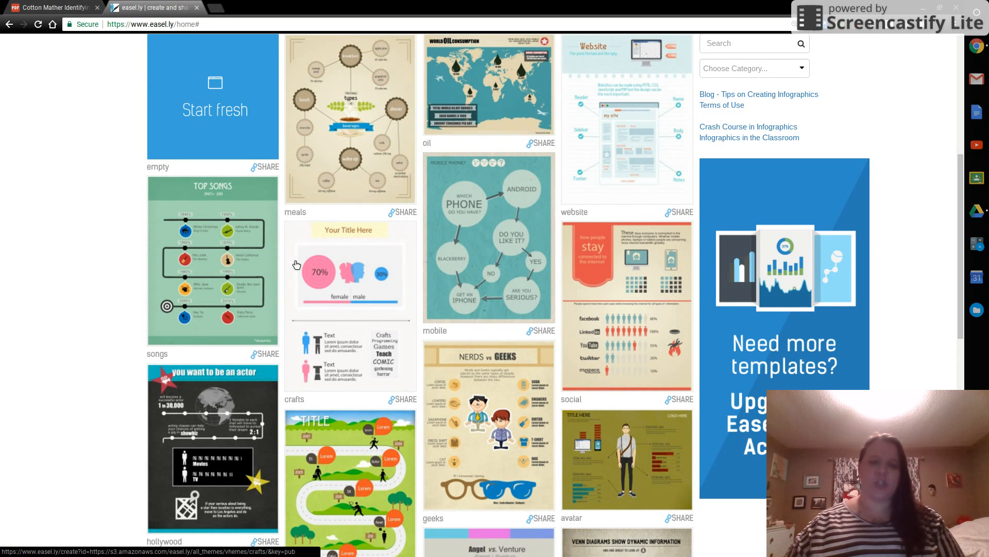
scroll(347, 282, "down", 1)
scroll(346, 283, "down", 1)
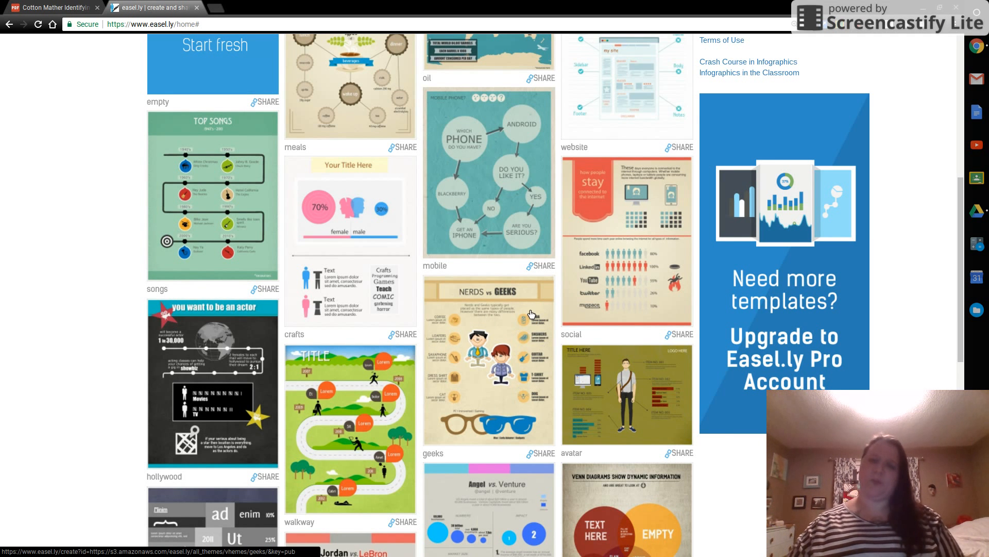
scroll(531, 314, "down", 1)
scroll(532, 314, "up", 6)
scroll(532, 313, "up", 2)
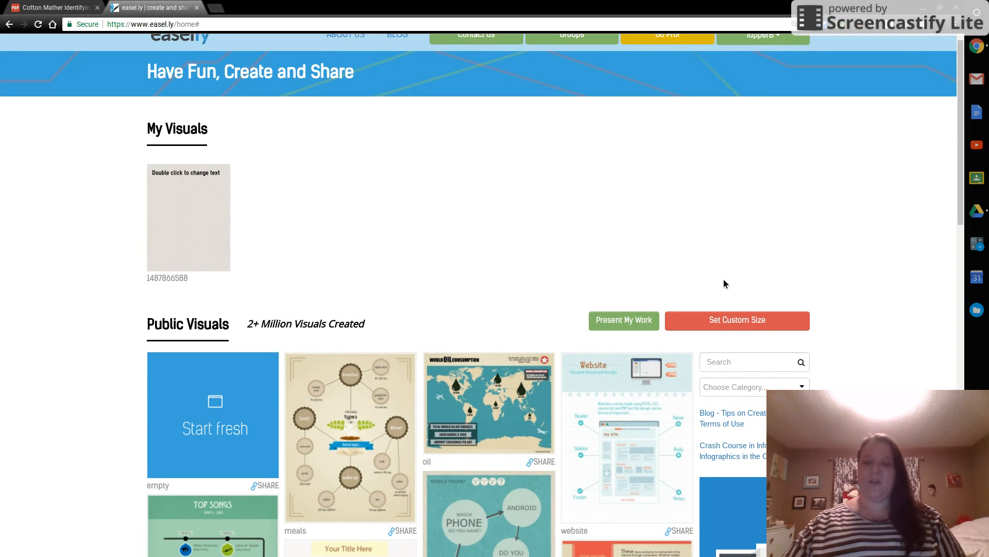
Create a blank infographic with the custom size preset Letter - 8.5 x 11 inches and dismiss the promotional notice.
left_click(729, 321)
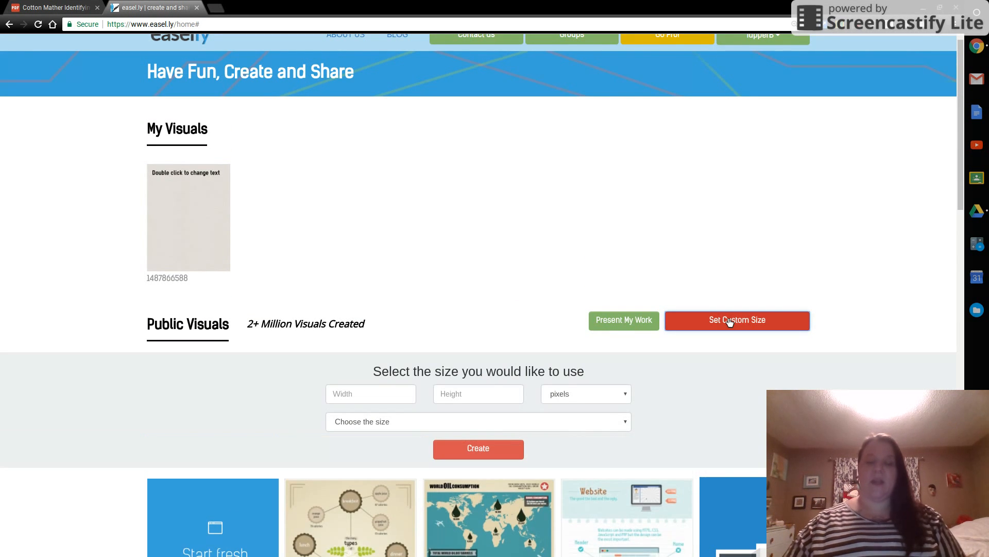
scroll(696, 385, "down", 1)
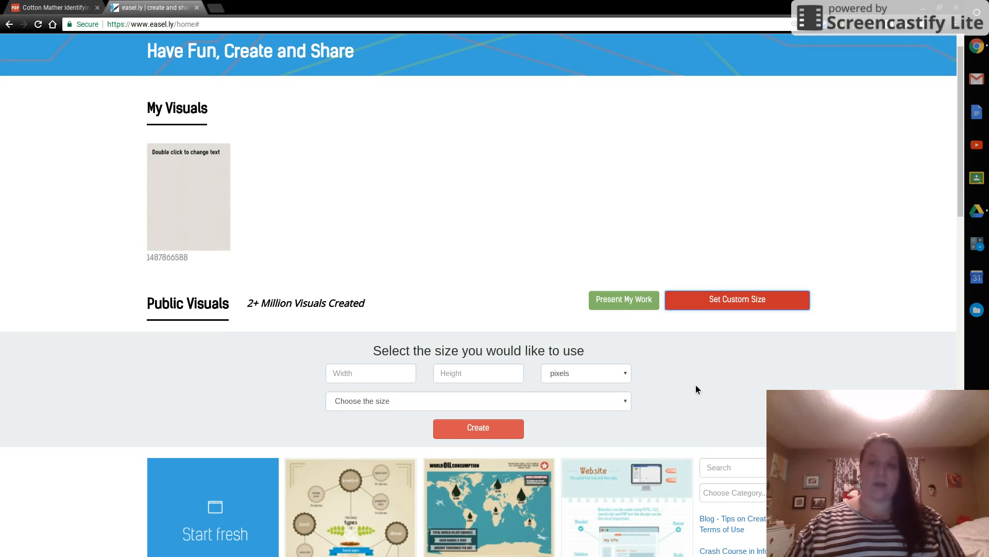
scroll(695, 385, "down", 1)
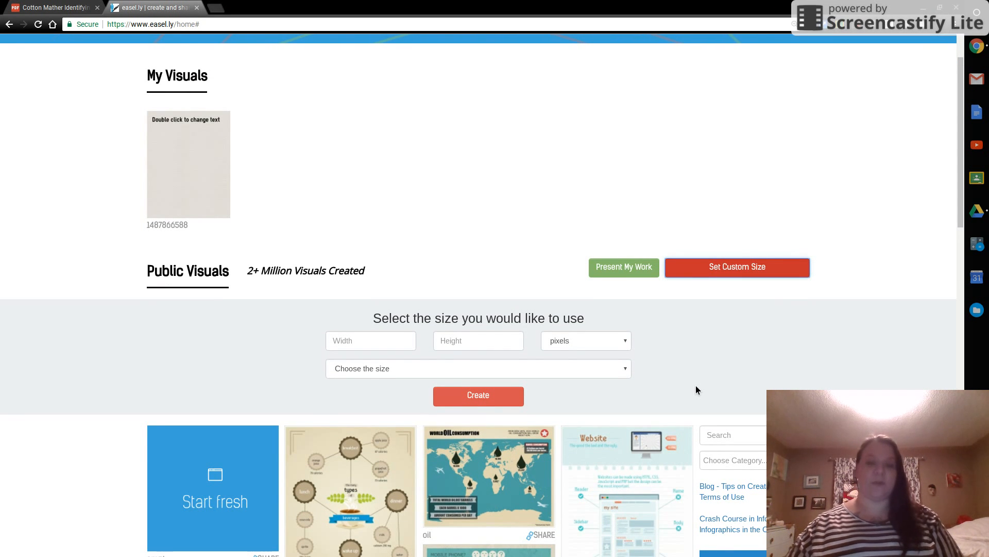
left_click(622, 375)
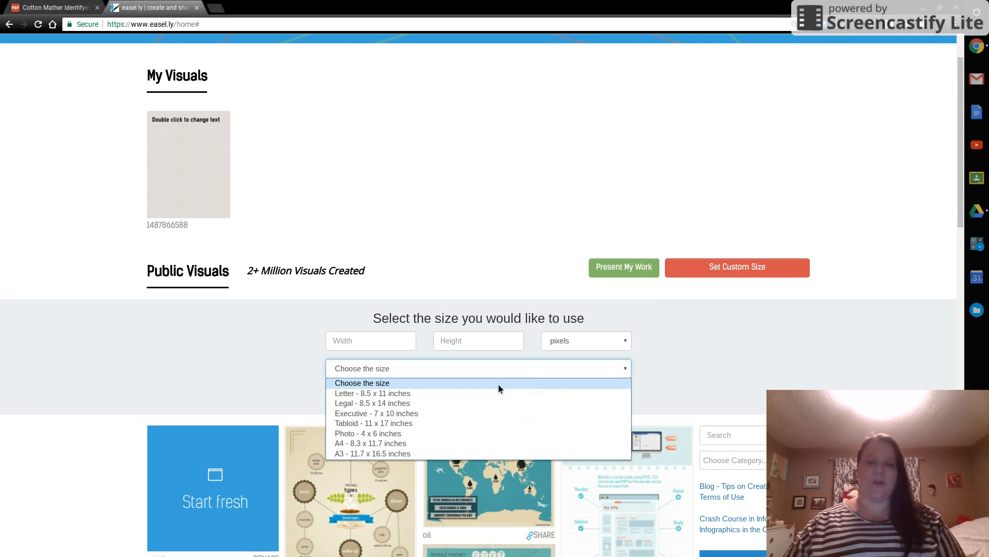
left_click(453, 393)
left_click(459, 399)
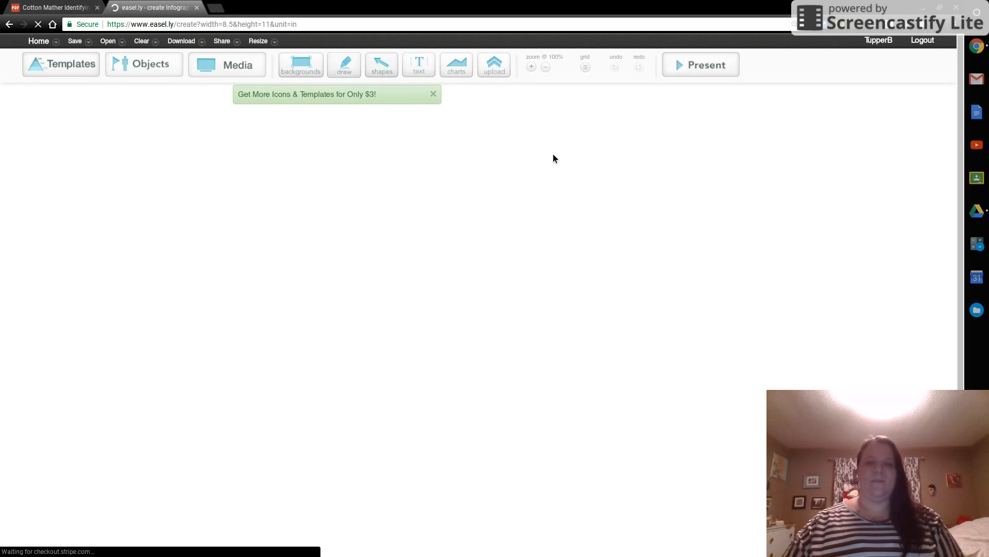
left_click(433, 94)
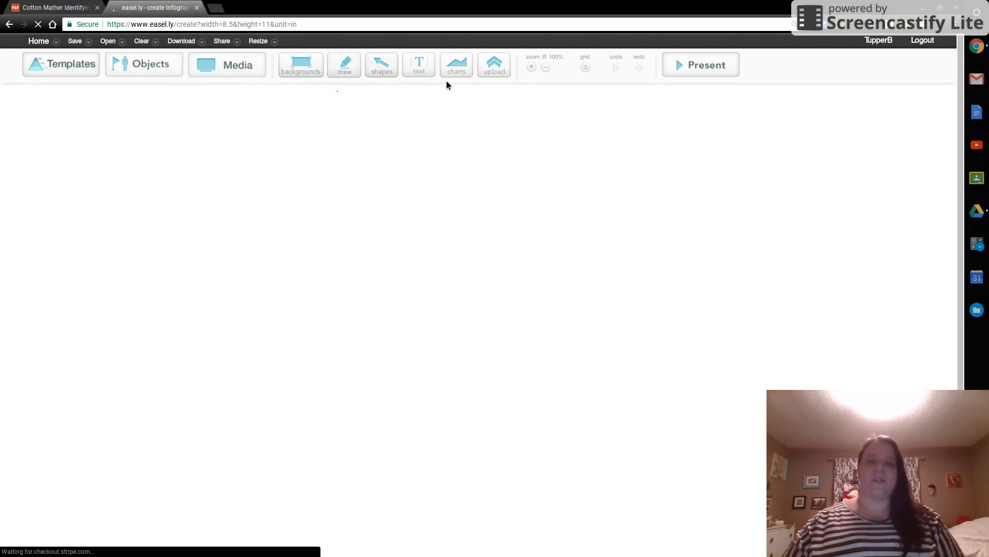
Try light grey, navy and wood-grain backgrounds from the full background collection, and settle on the dark grey brushed-metal one.
left_click(307, 75)
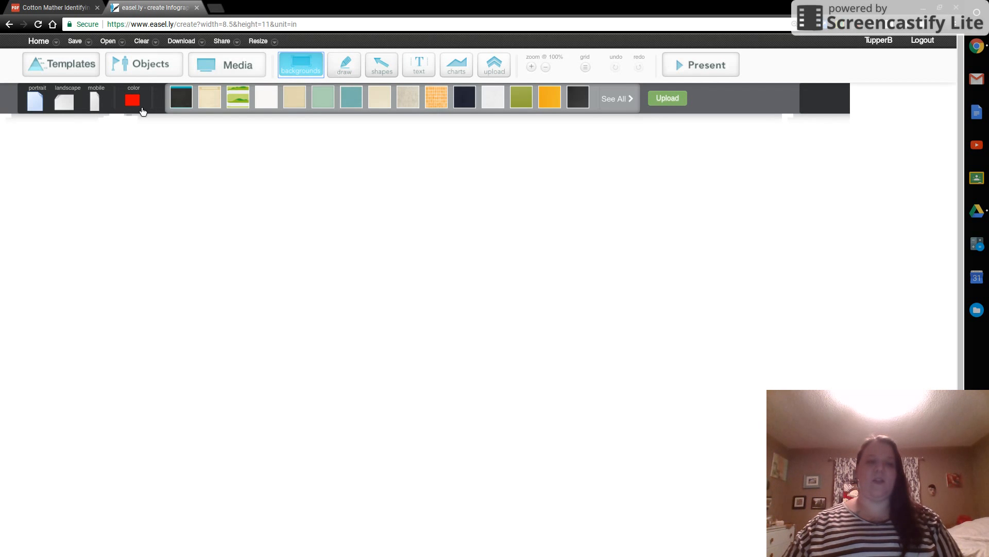
left_click(137, 105)
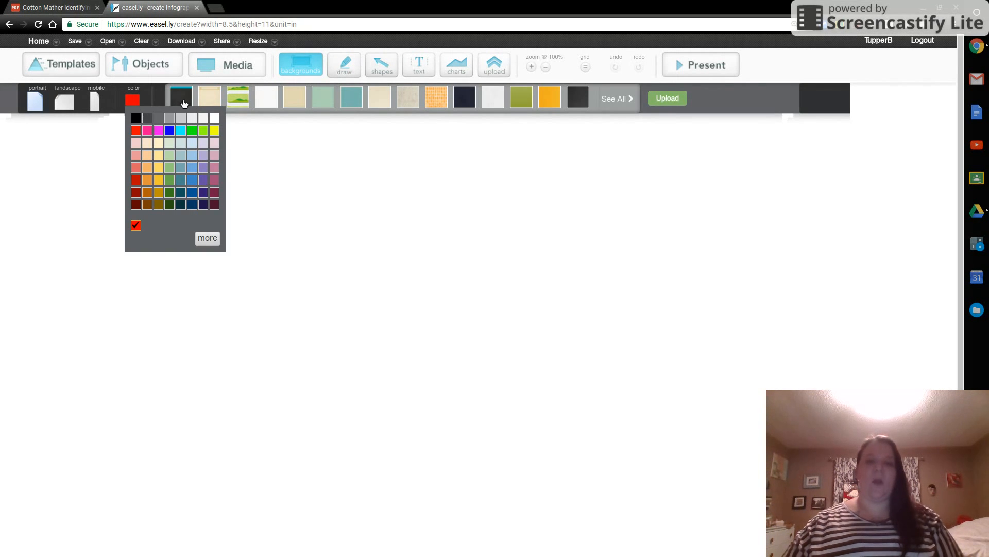
left_click(631, 102)
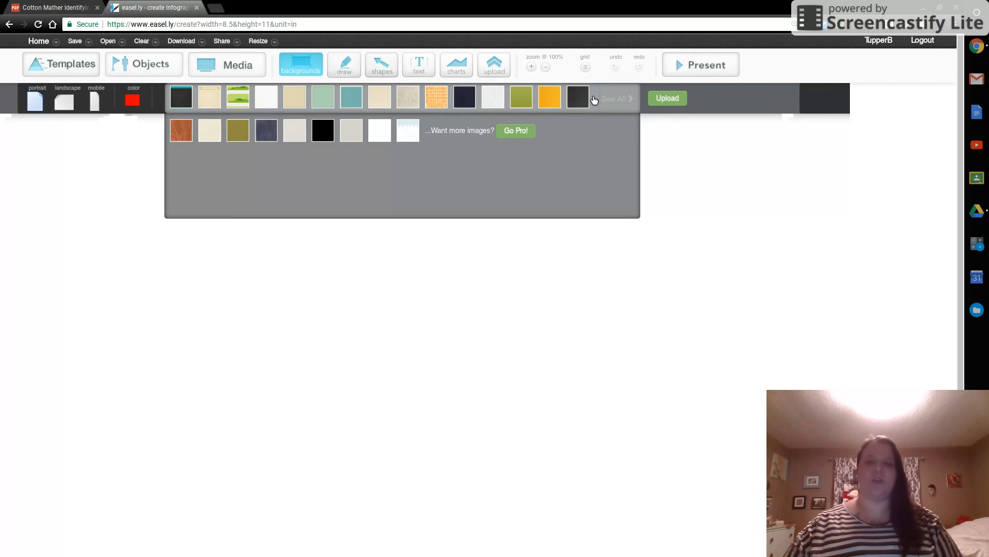
left_click(298, 139)
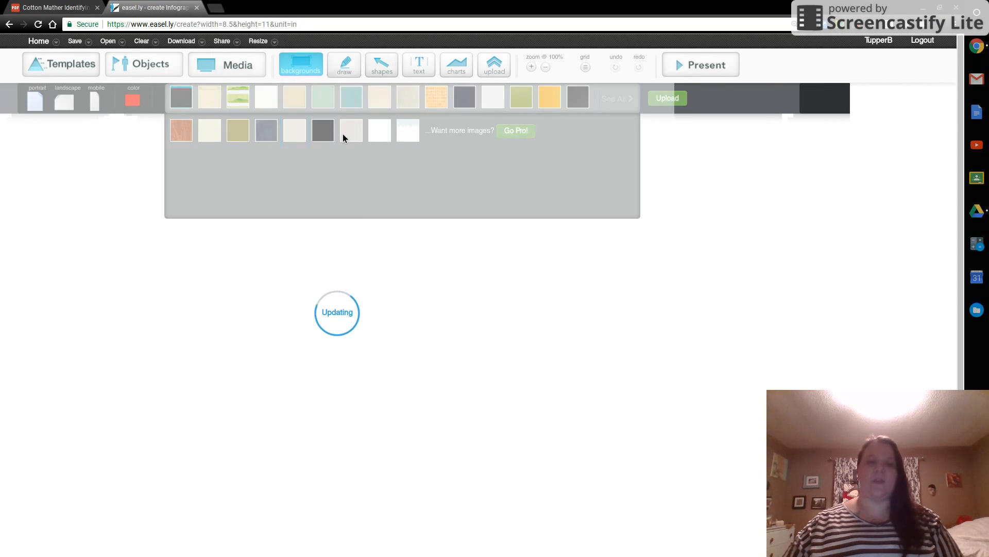
left_click(351, 136)
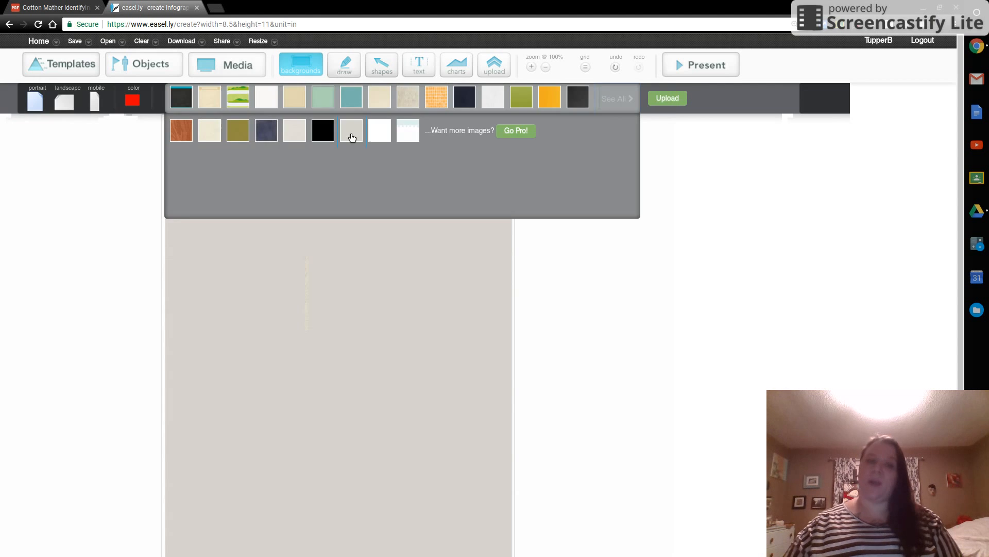
left_click(469, 101)
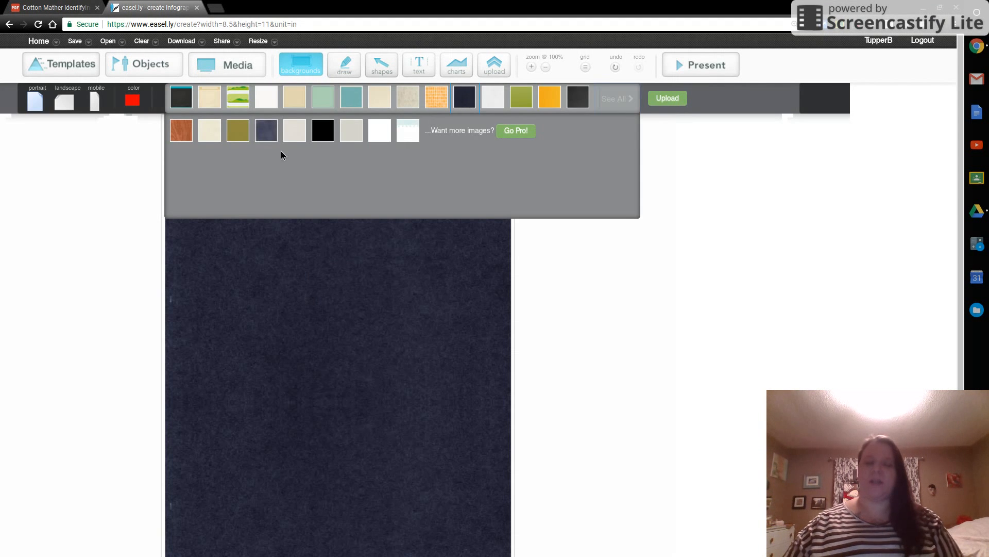
left_click(185, 135)
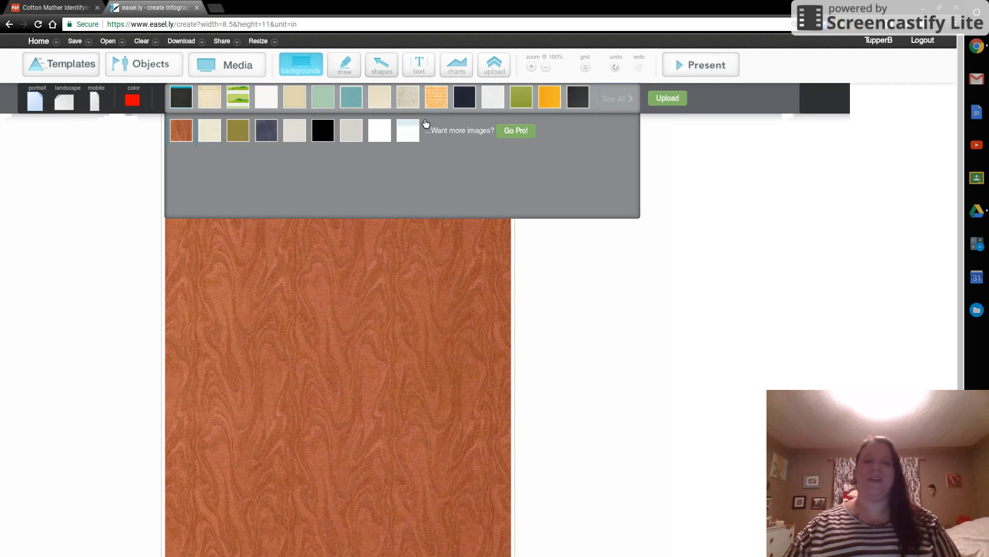
left_click(578, 102)
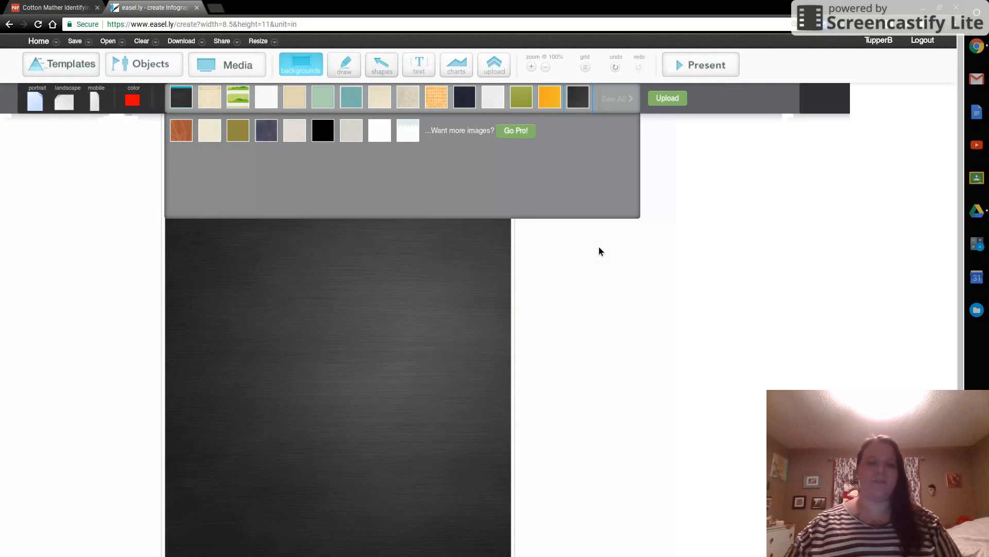
Finish choosing the background and save the visual under the name "Salem Demo".
left_click(598, 246)
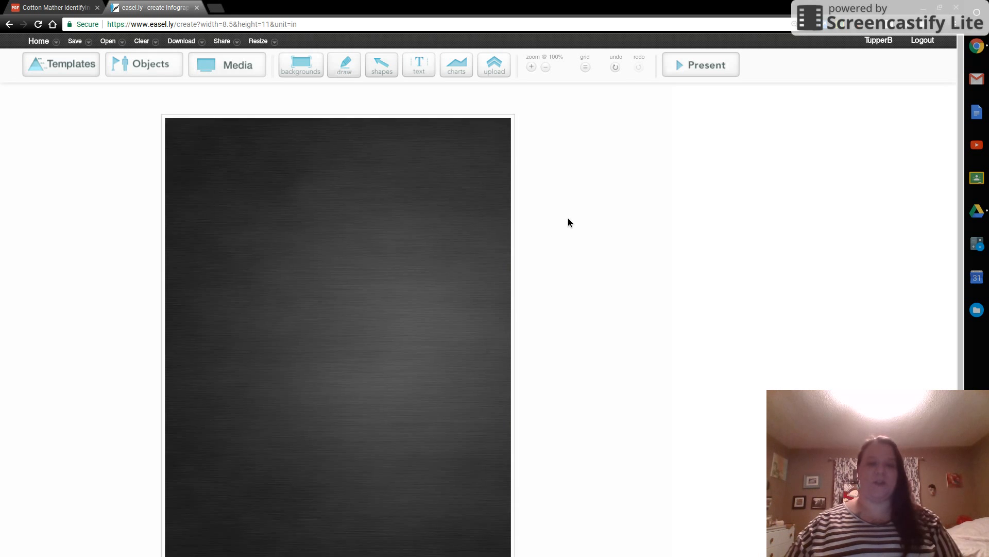
scroll(568, 218, "down", 1)
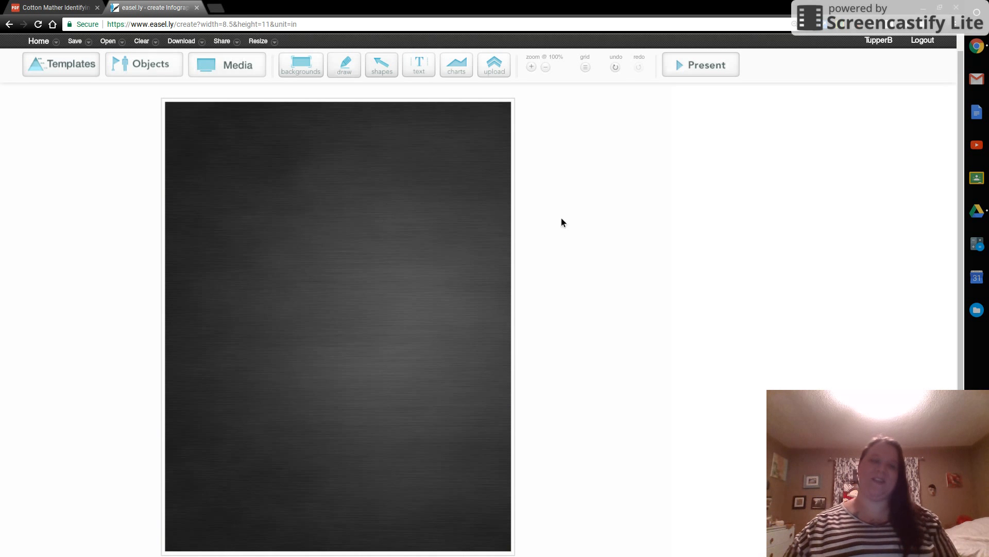
left_click(87, 43)
left_click(98, 82)
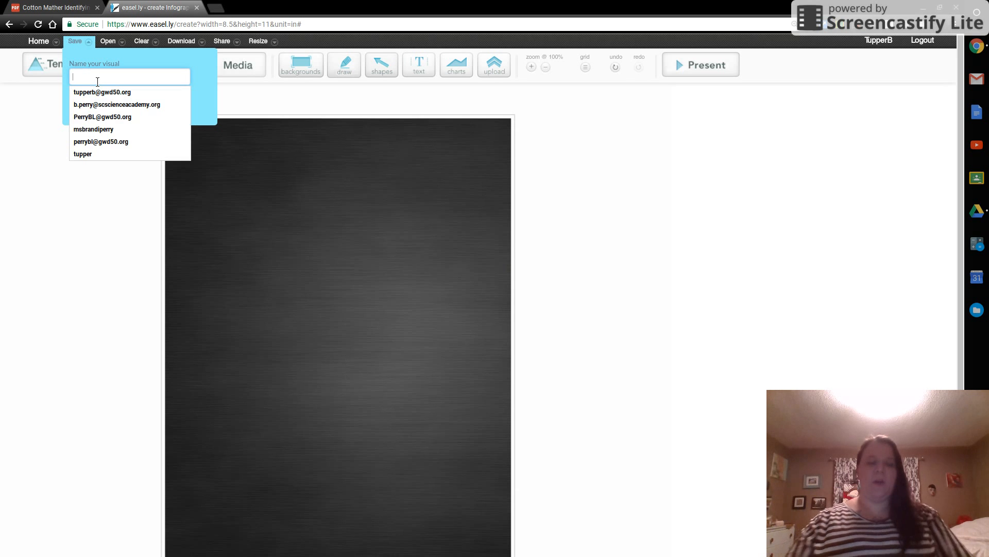
type("Sa")
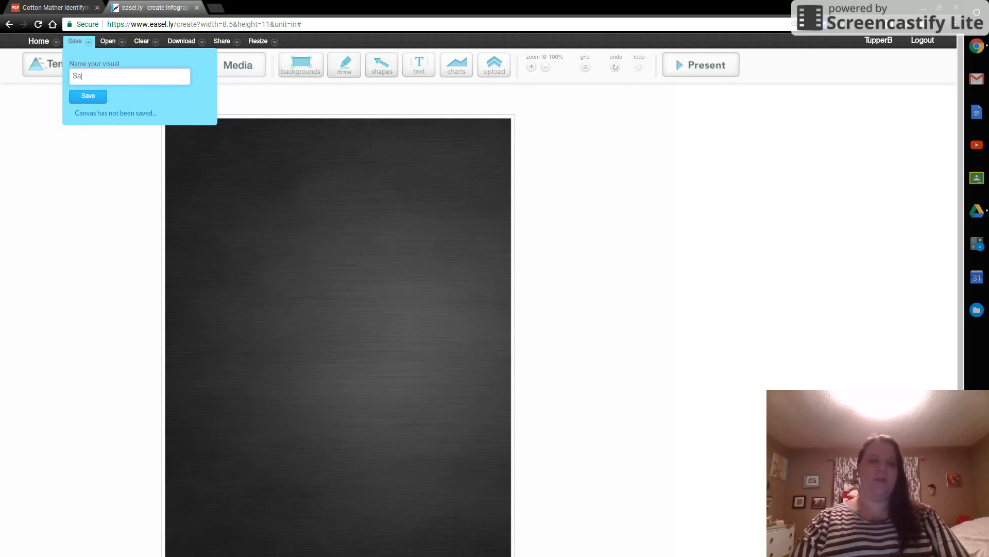
type("lem Demo")
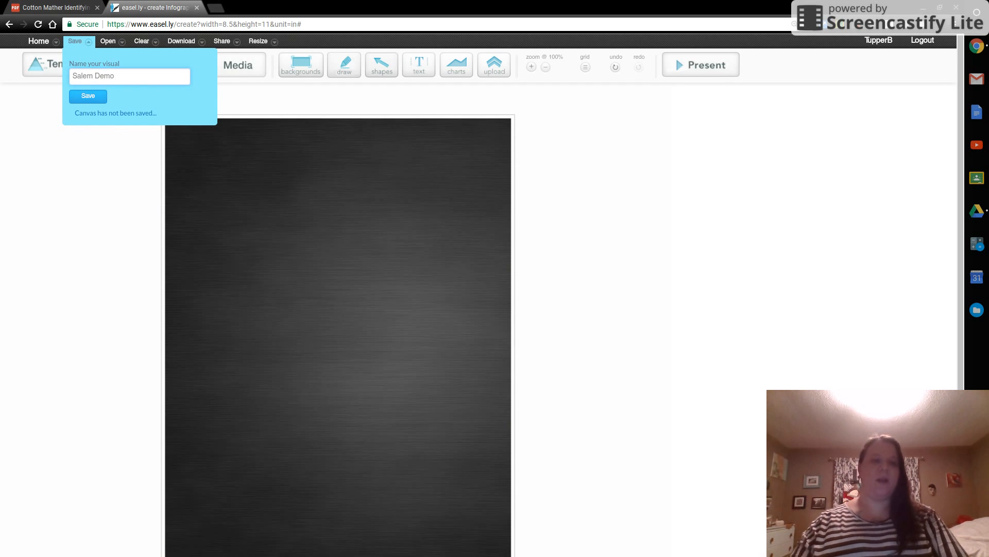
left_click(80, 98)
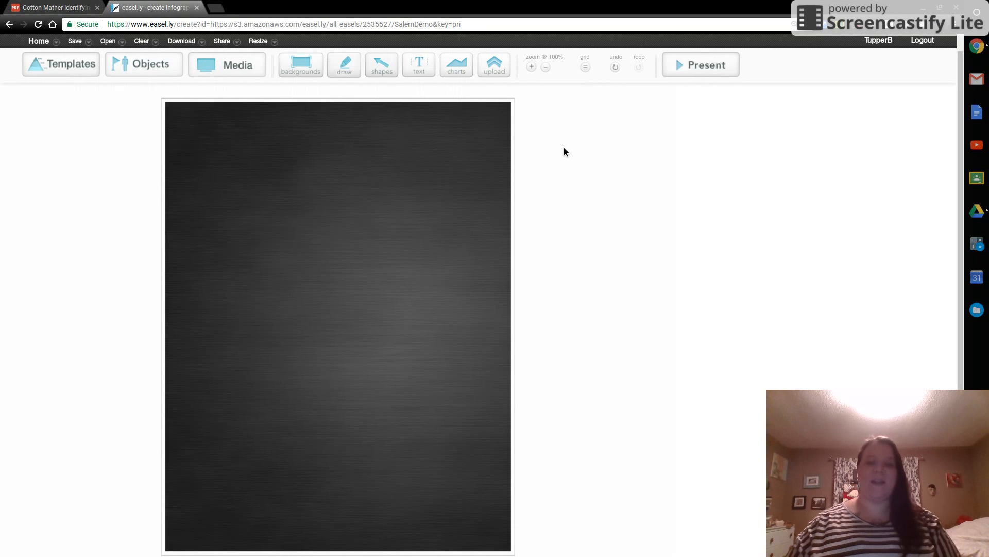
Add a title text element, centred horizontally near the top edge of the page.
left_click(431, 73)
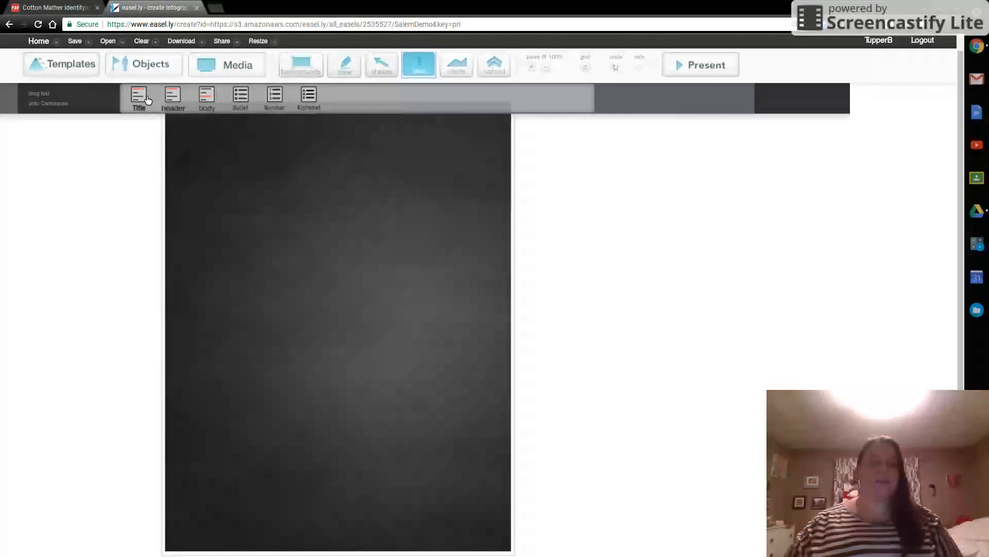
left_click_drag(148, 99, 354, 156)
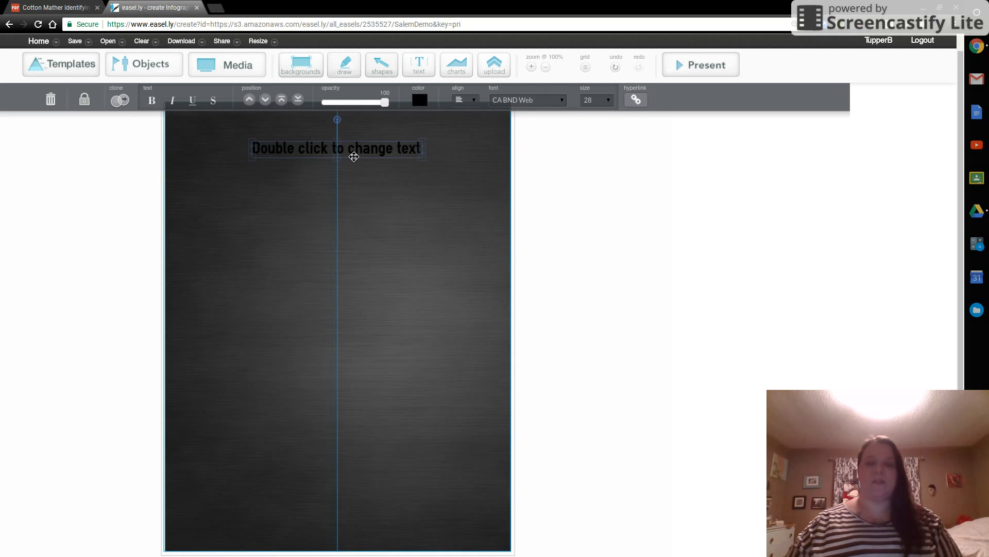
mouse_move(354, 156)
left_mouse_down()
mouse_move(347, 378)
mouse_move(350, 155)
left_mouse_up()
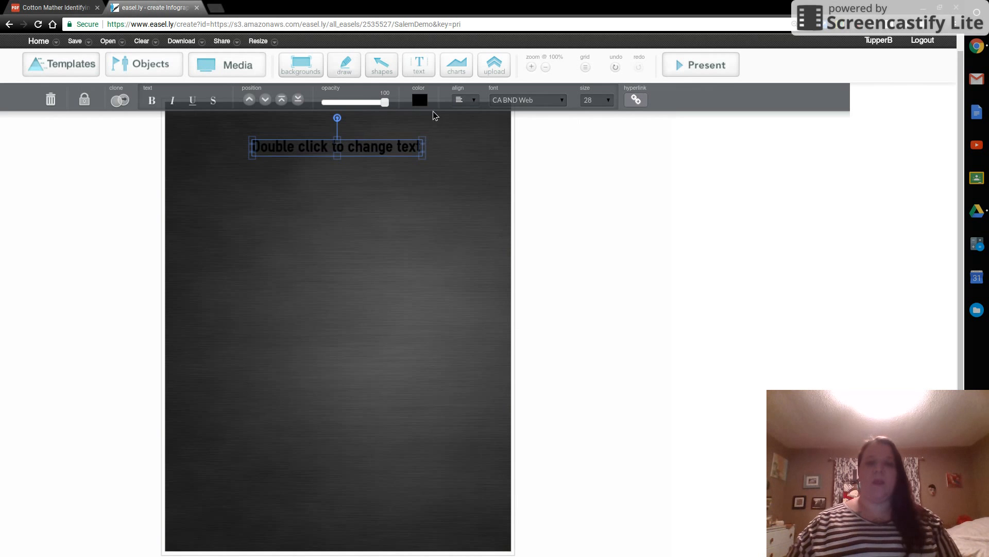
Set the title's text color to white and its font to the blackletter Encient German typeface.
left_click(419, 100)
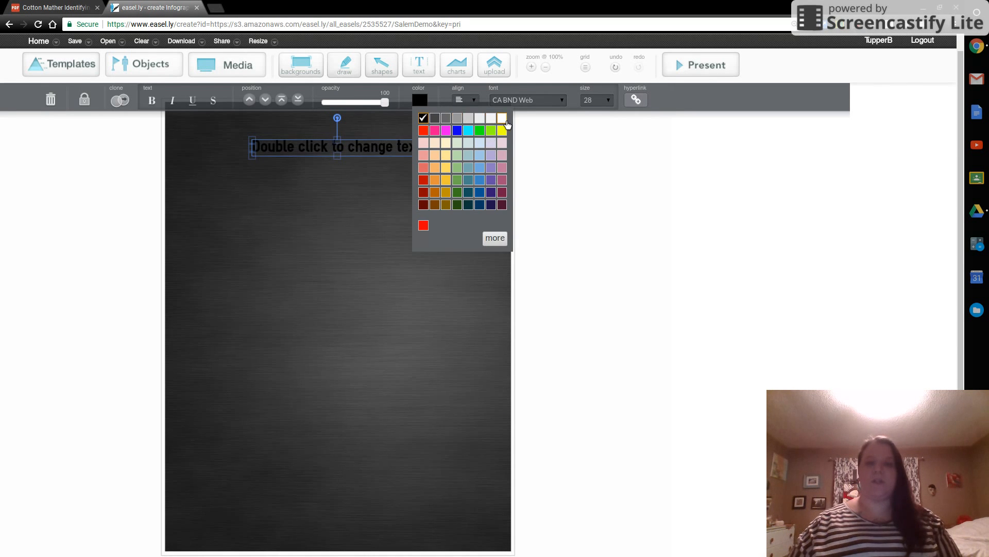
left_click(501, 120)
left_click(562, 103)
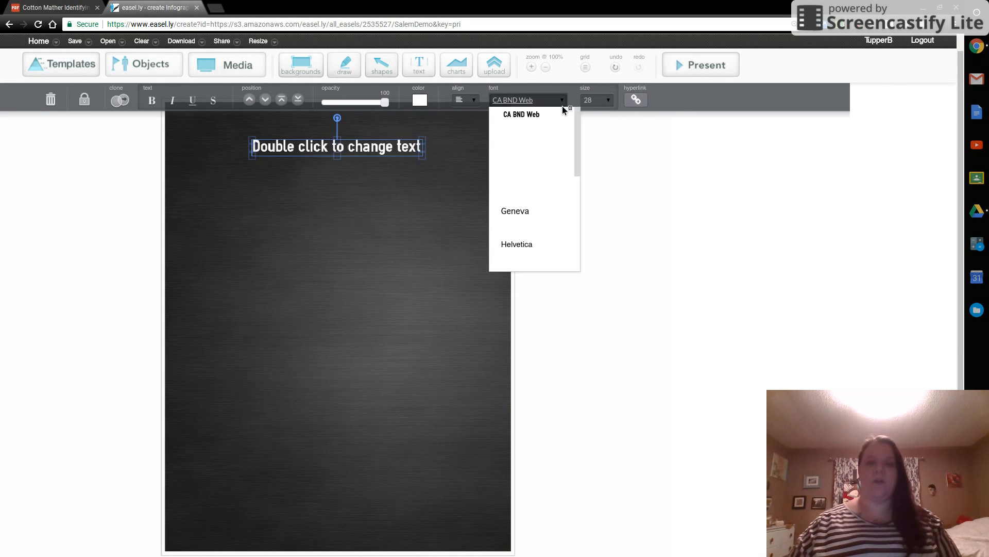
left_click(548, 196)
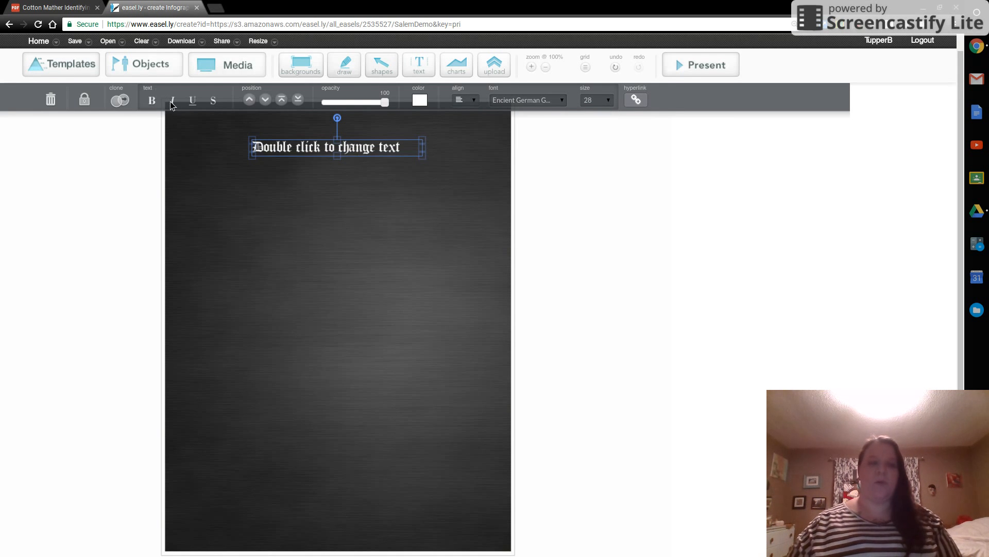
Replace the title's placeholder wording with "7 Reasons", the teacher's title and surname in possessive form, and "Class Rocks".
double_click(409, 152)
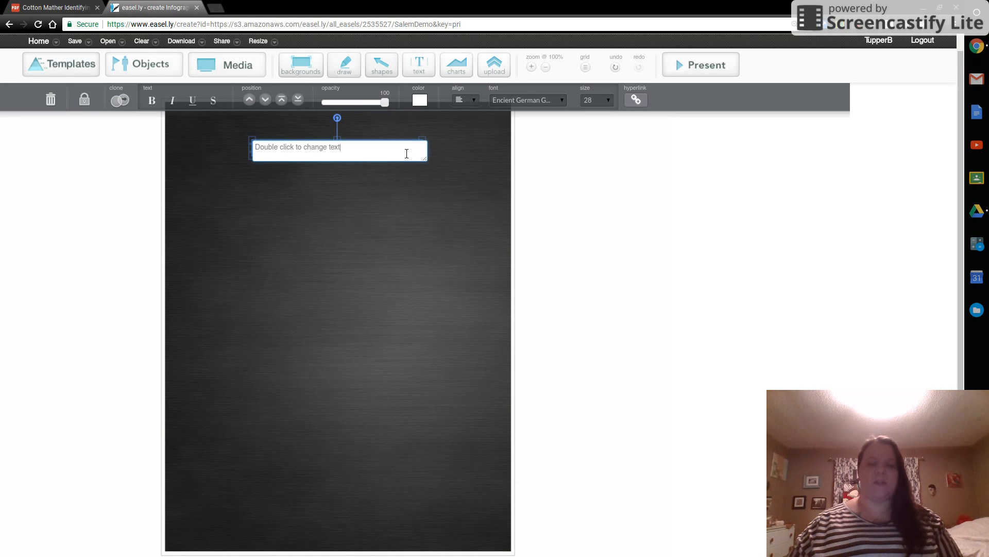
left_click_drag(388, 152, 262, 153)
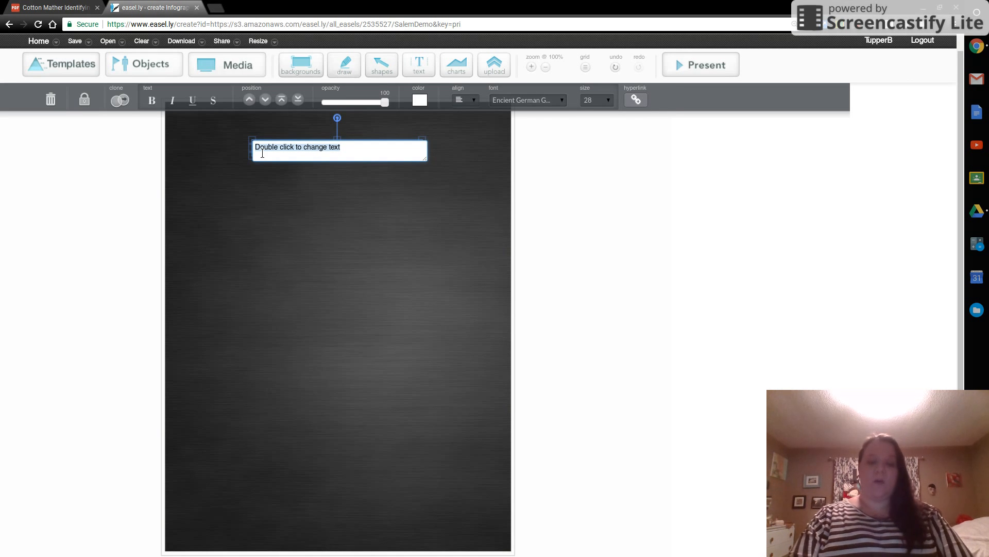
type("7")
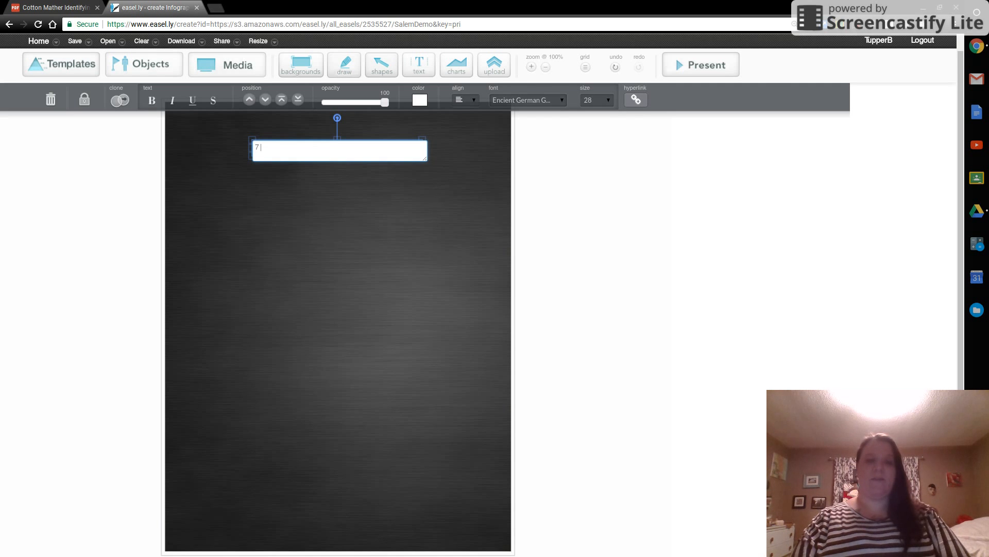
type(" Reason")
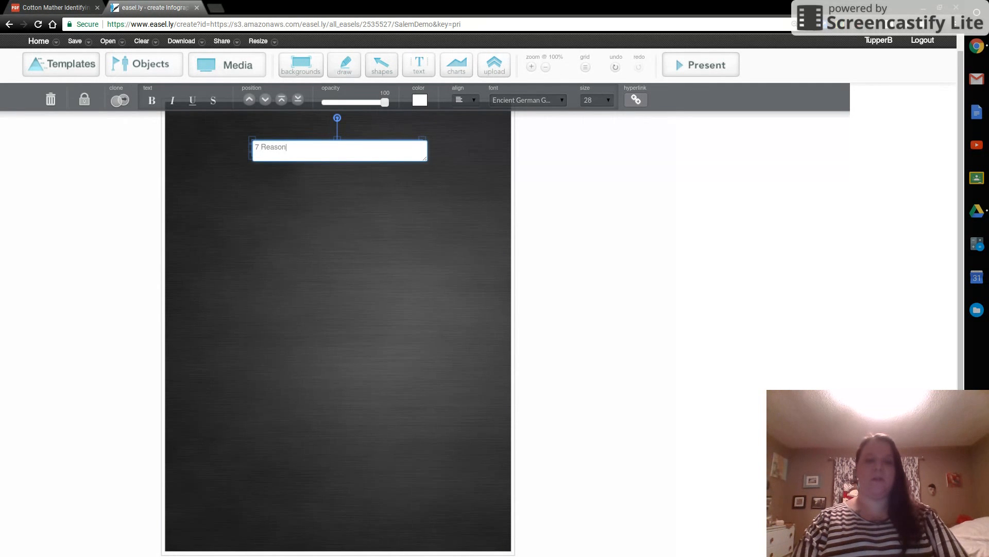
type("s Mrs. Tupper's C")
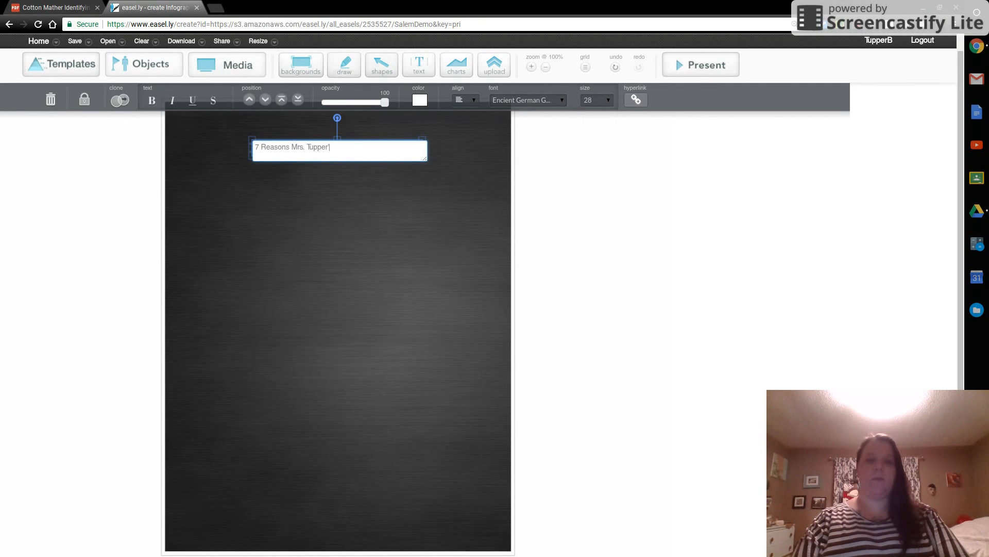
type("lass Rocks")
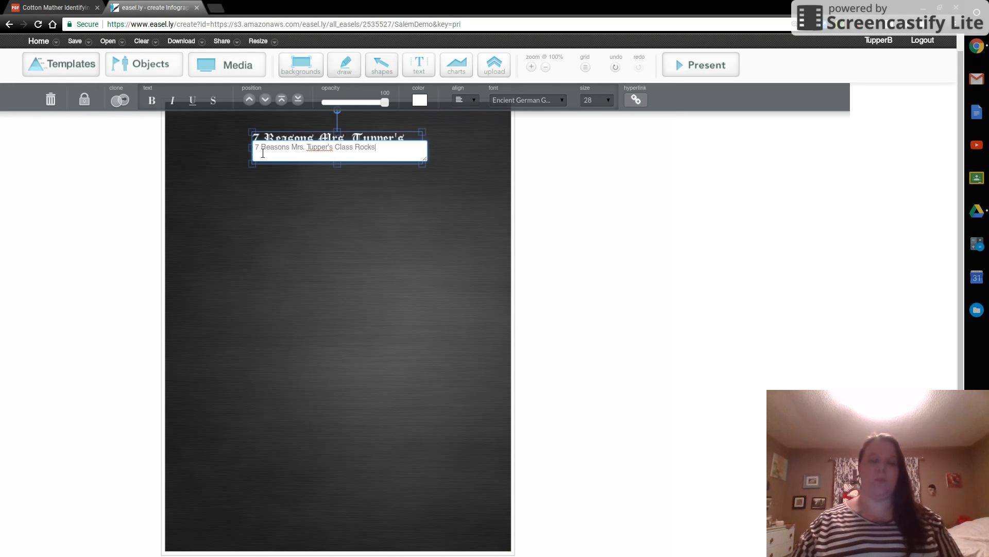
left_click(253, 173)
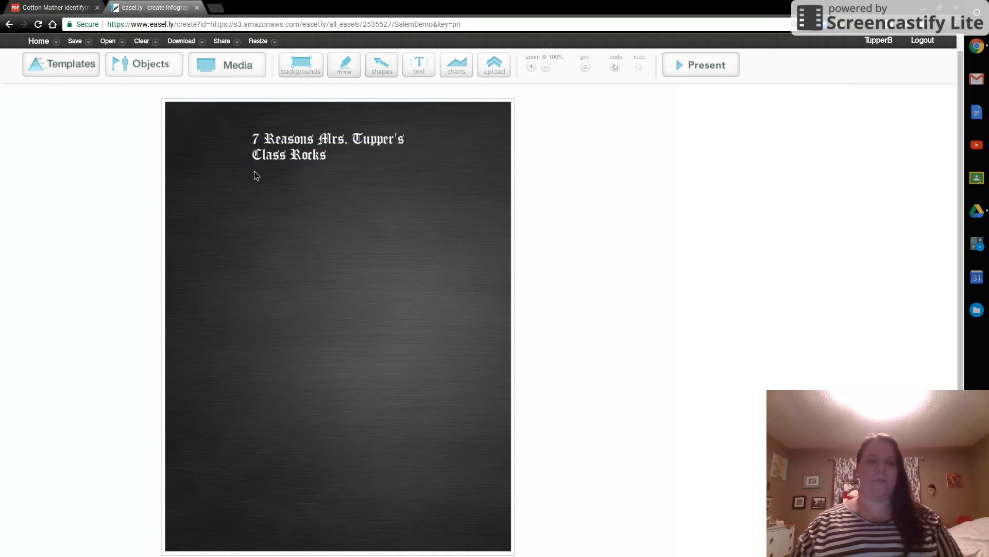
Enlarge the title and widen its box so it fits on one line across the page, then move it slightly lower.
left_click(255, 162)
left_click_drag(252, 167, 199, 176)
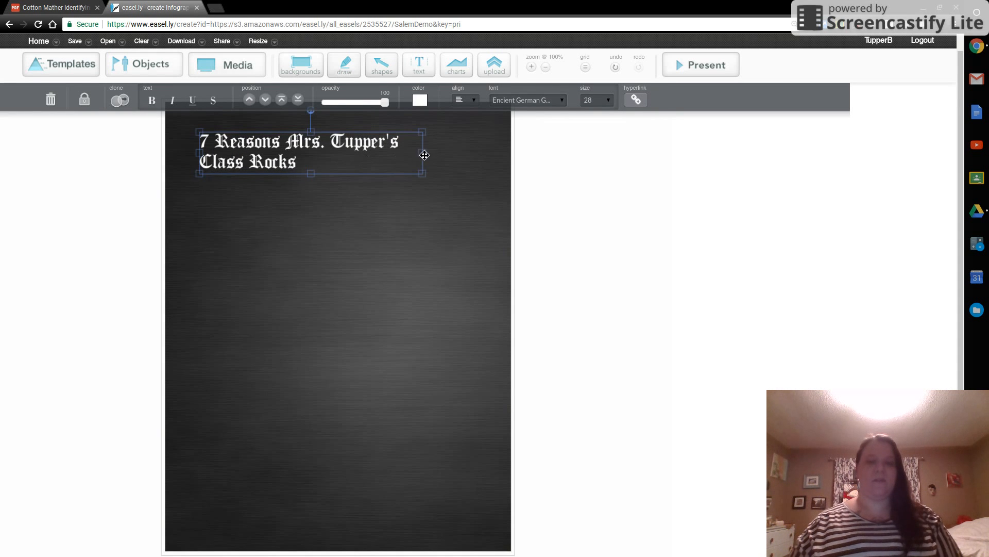
left_click_drag(425, 155, 495, 153)
left_click_drag(199, 153, 189, 155)
left_click_drag(302, 160, 304, 180)
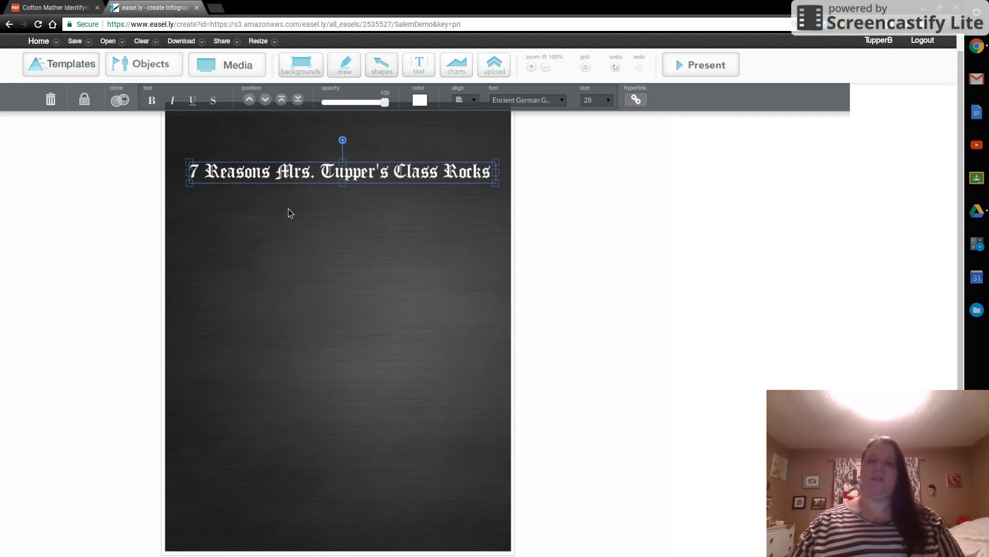
left_click(277, 248)
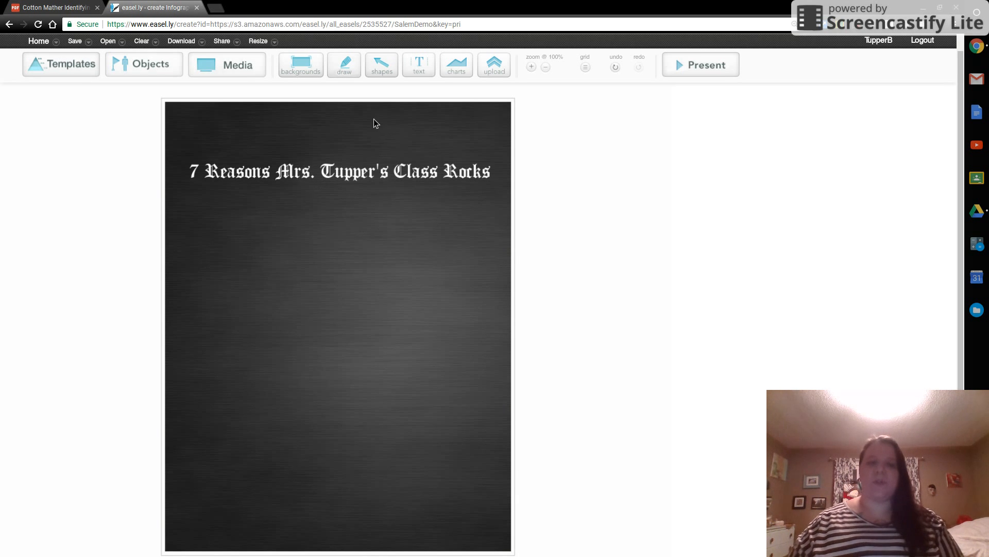
Examine the full shapes collection and search the objects library for "numbers" and "1".
left_click(381, 73)
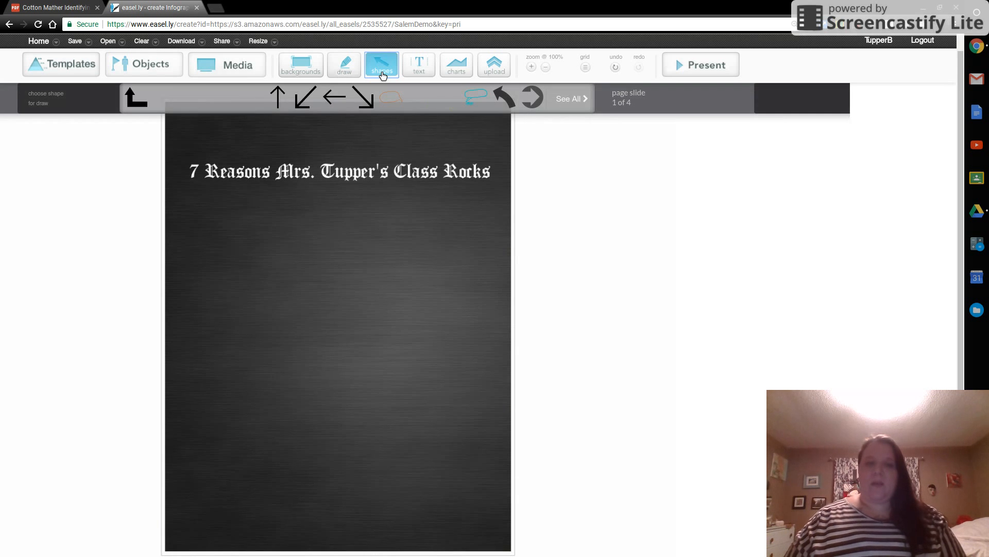
left_click(578, 99)
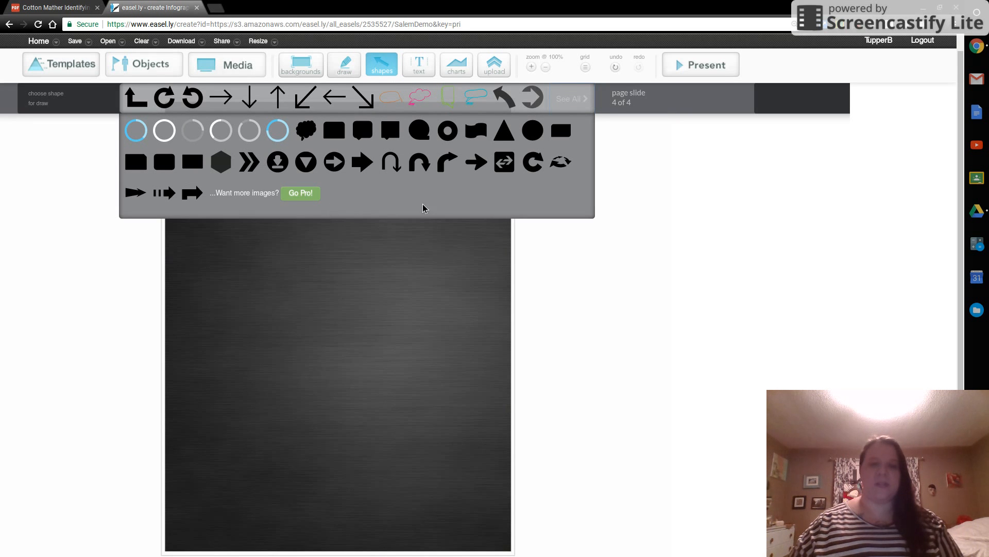
left_click(648, 193)
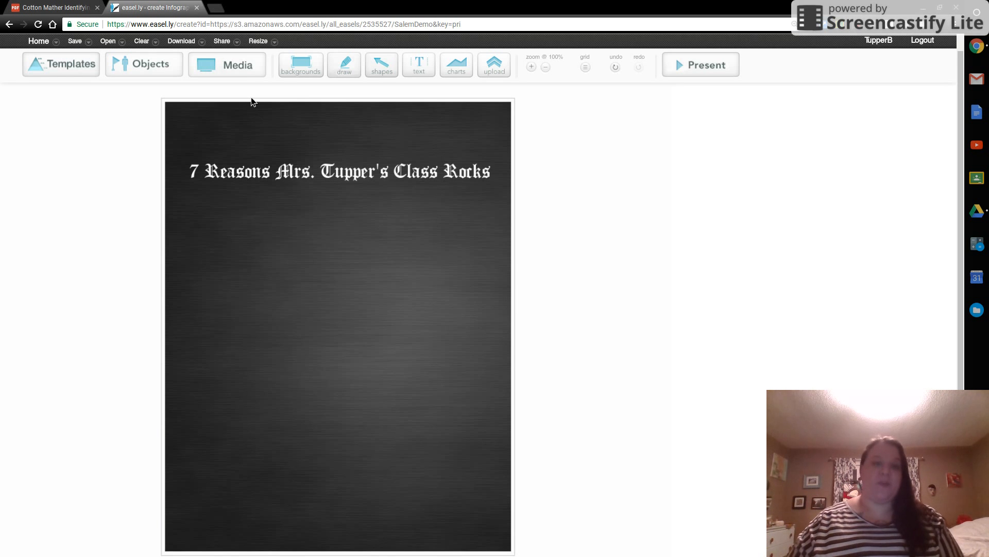
left_click(164, 70)
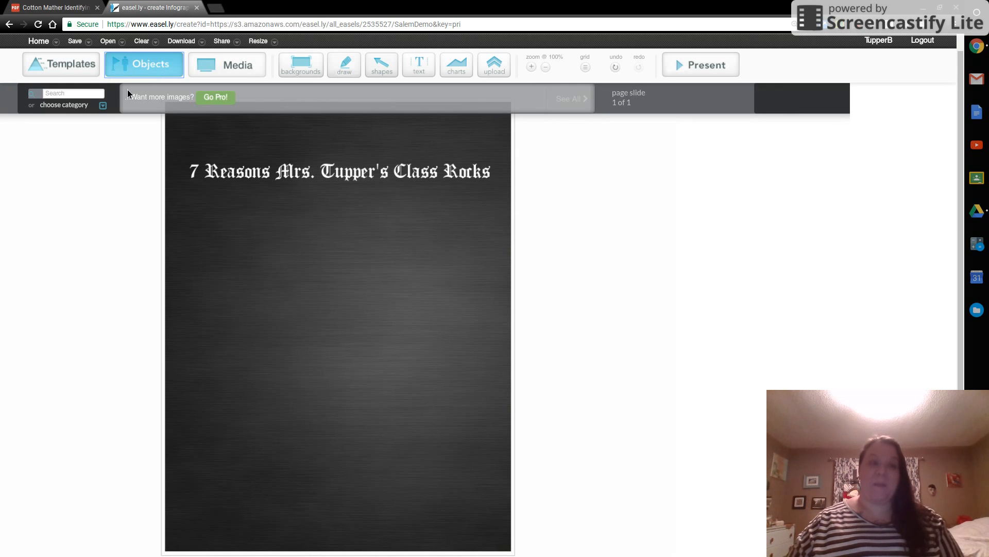
type("numbers")
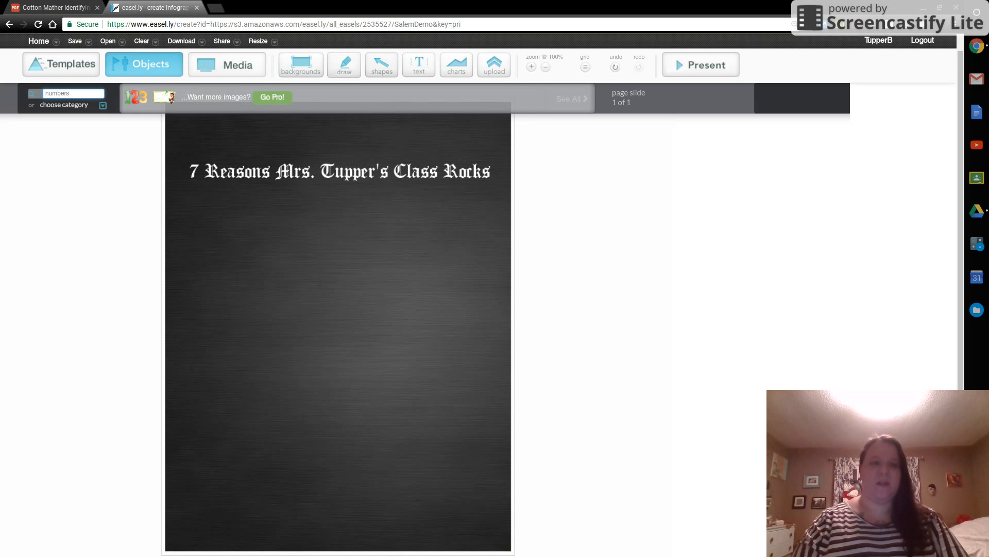
key("BackSpace")
key("BackSpace")
key("BackSpace")
key("BackSpace")
key("BackSpace")
key("BackSpace")
type("1")
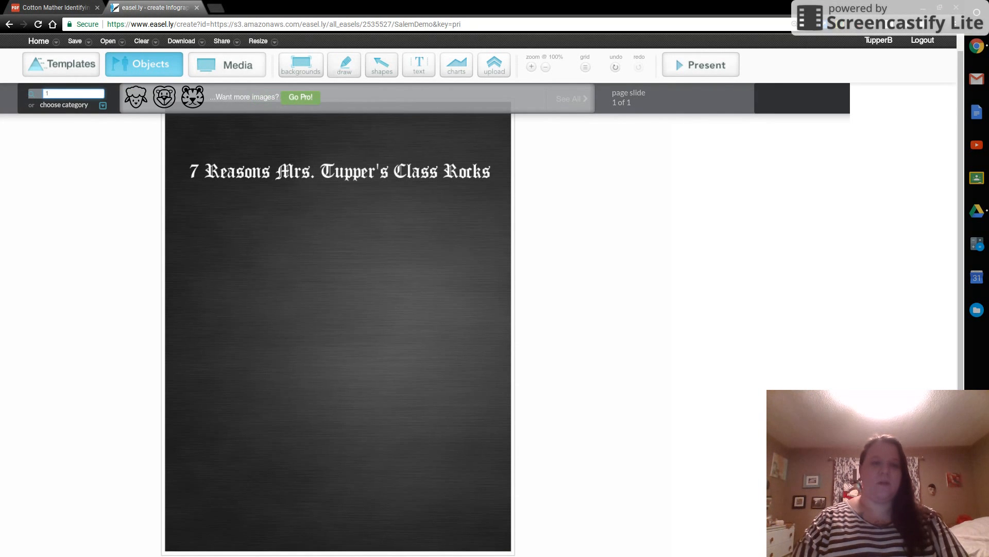
key("BackSpace")
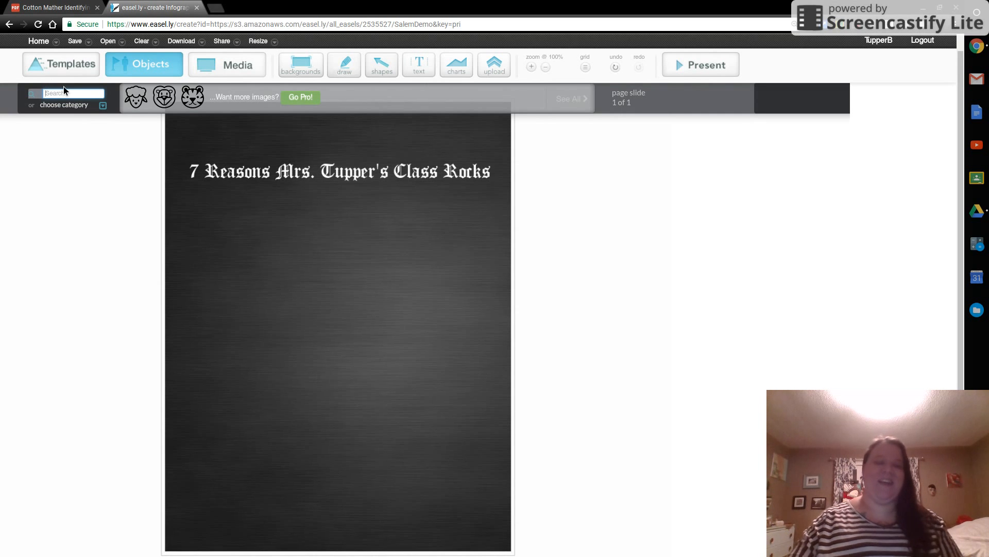
left_click(264, 221)
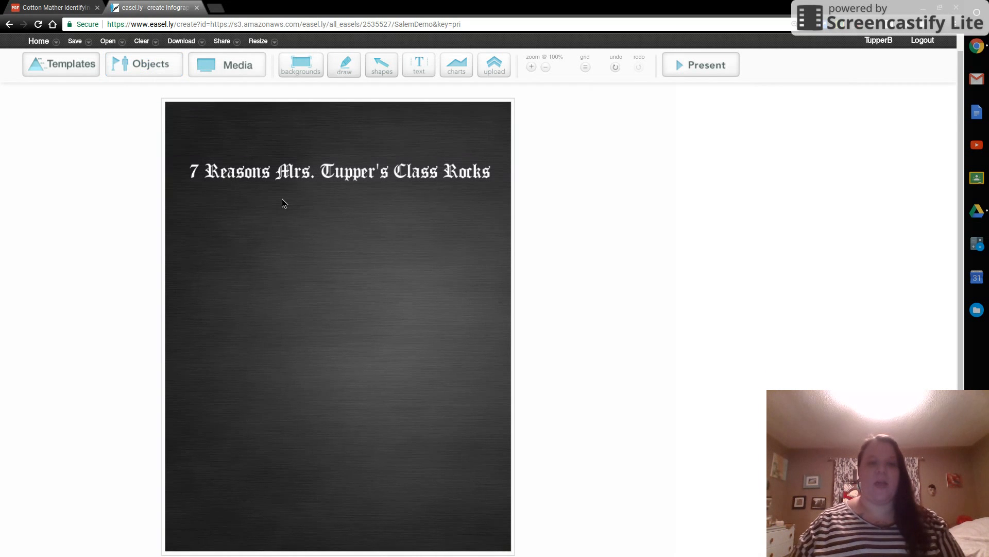
Add a numbered list below the title and enlarge it to about the title's width.
left_click(425, 75)
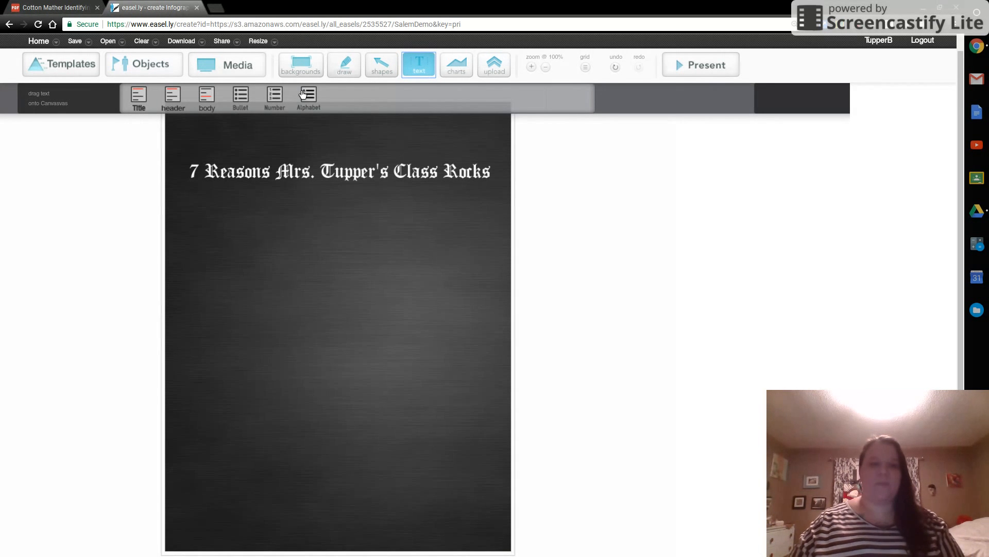
left_click_drag(277, 98, 222, 235)
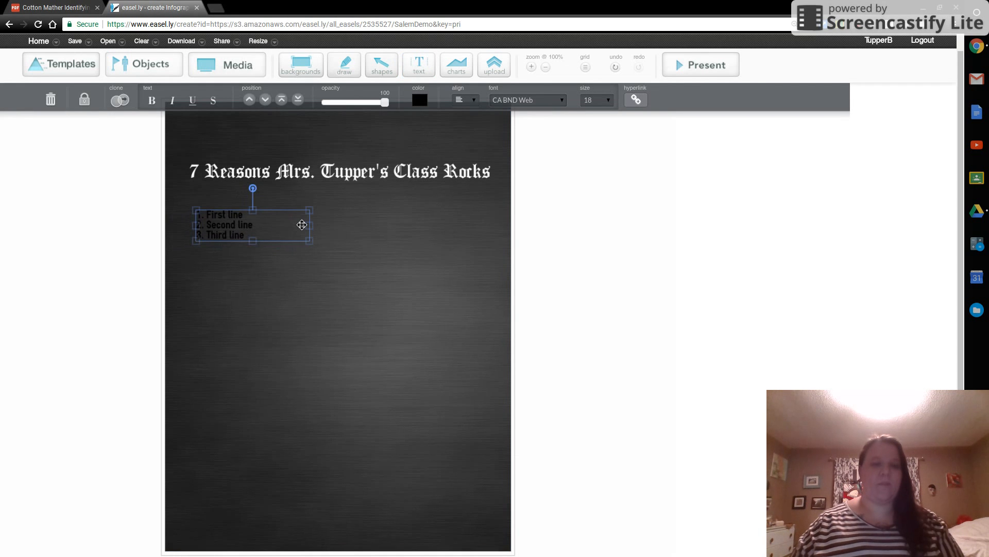
left_click_drag(314, 244, 424, 393)
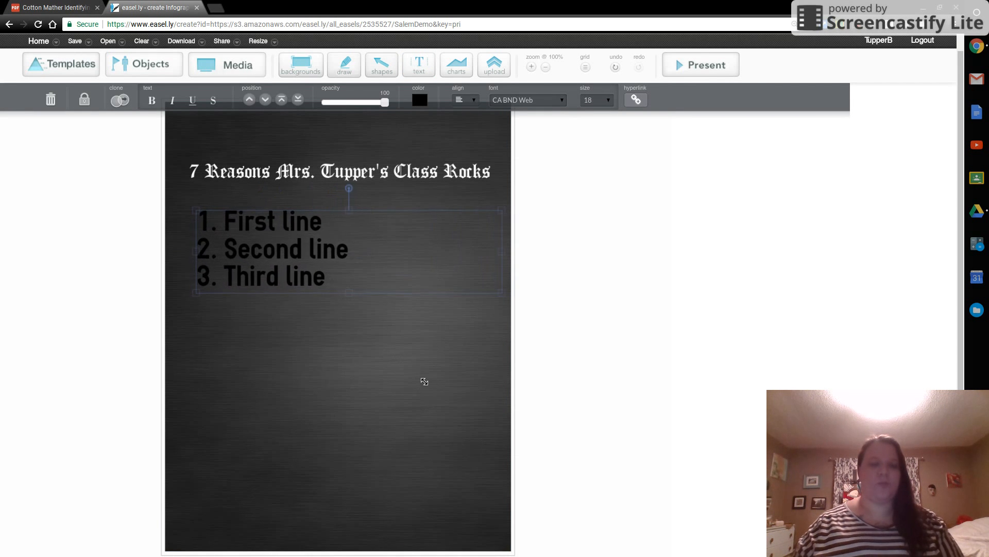
Replace the first line of the numbered list with "Smells like cookies".
double_click(325, 227)
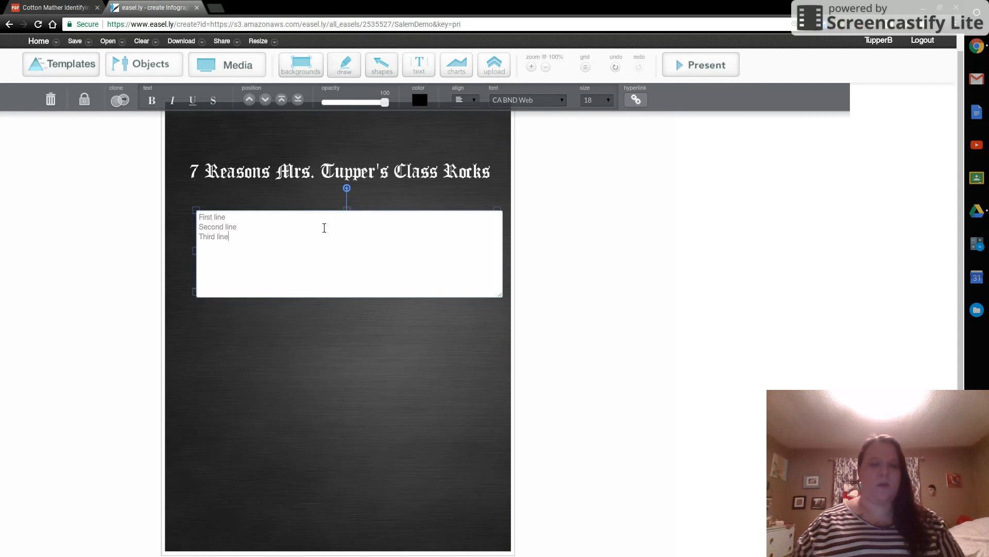
left_click_drag(234, 224, 188, 225)
left_click(232, 224)
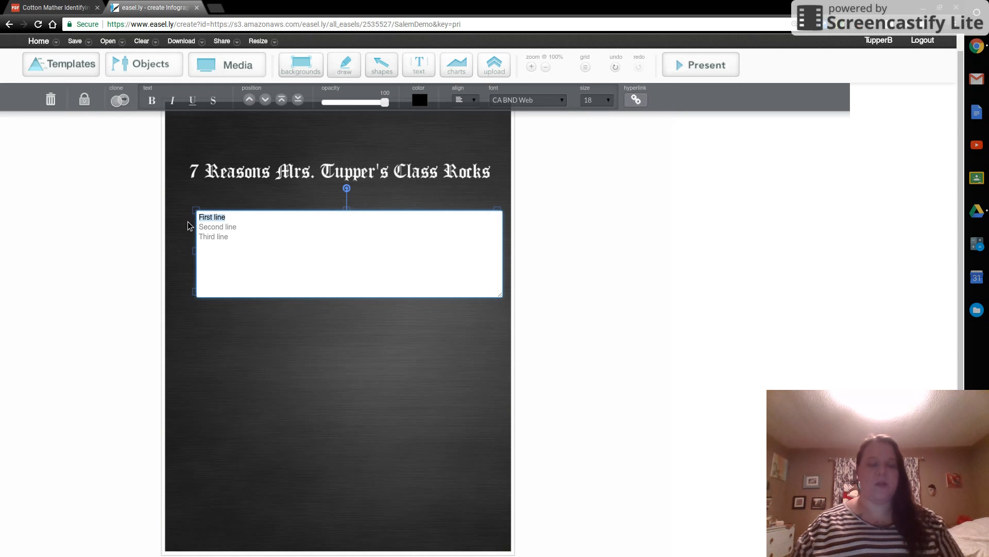
type("Smeels")
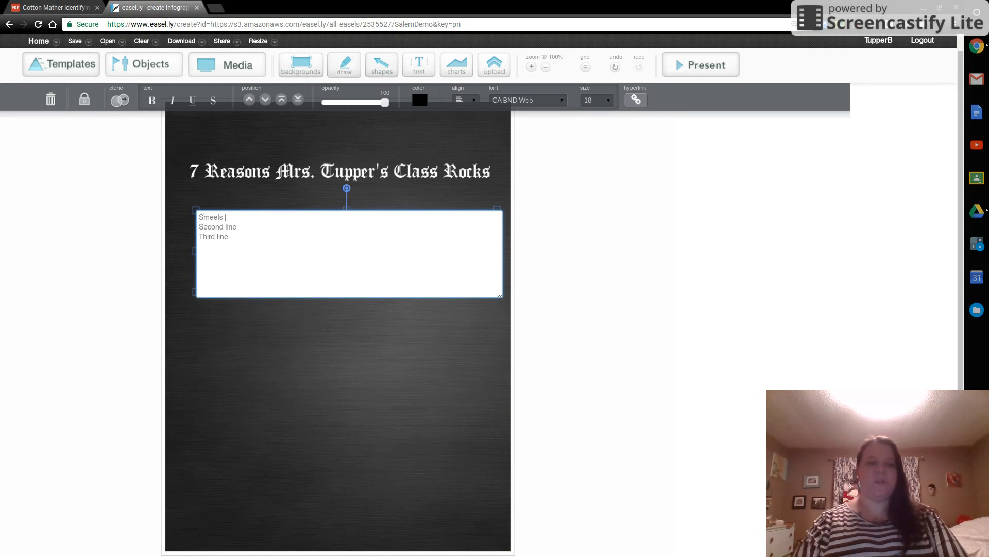
key("BackSpace")
key("BackSpace")
type("lls like")
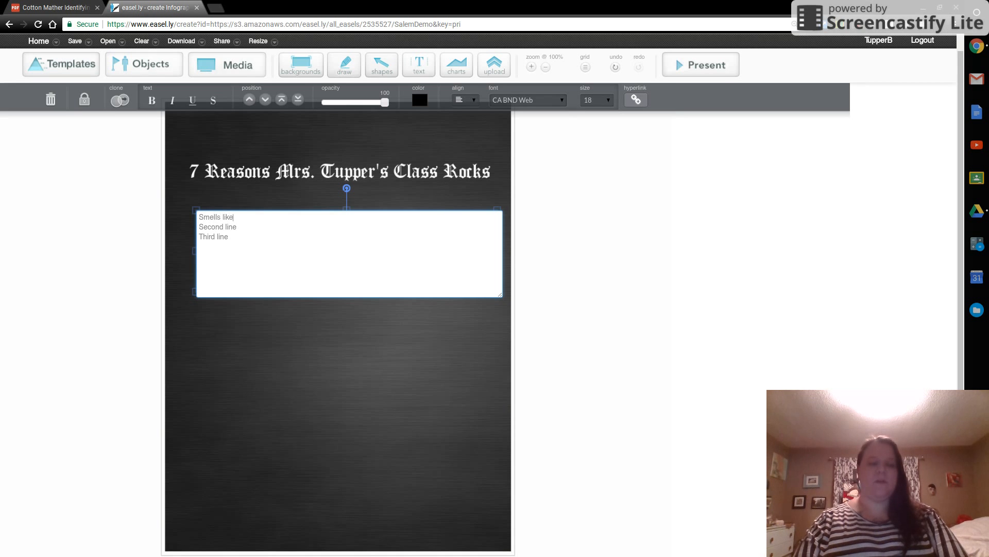
type(" cookies")
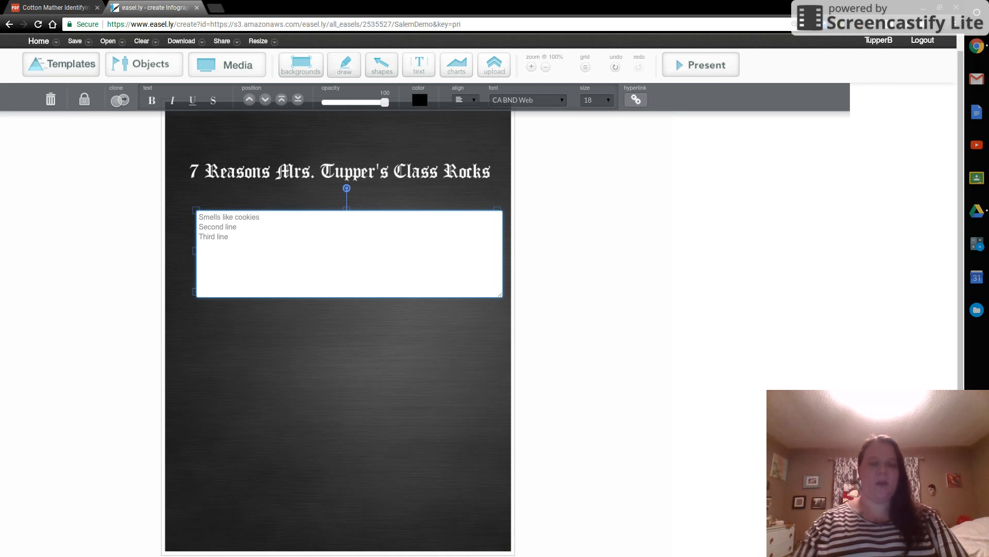
left_click(290, 348)
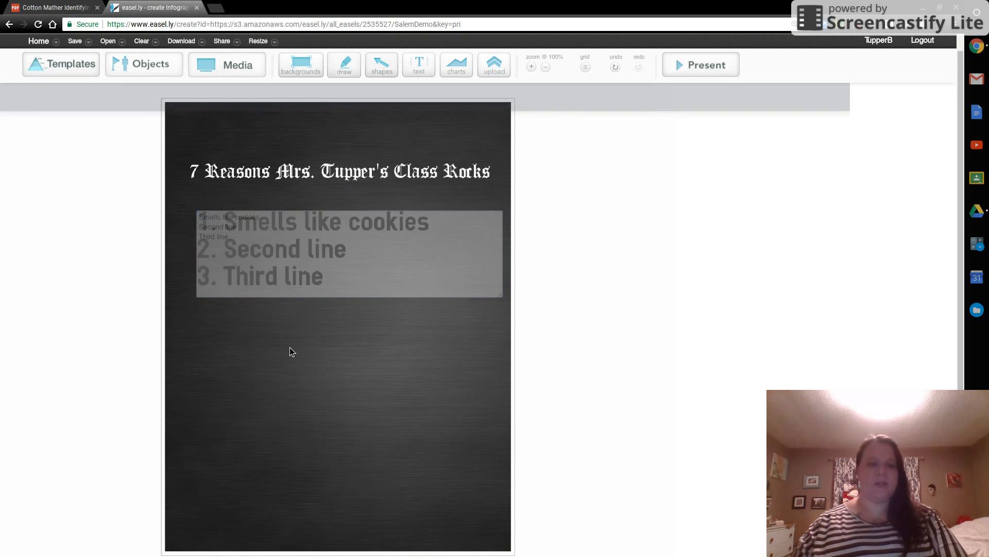